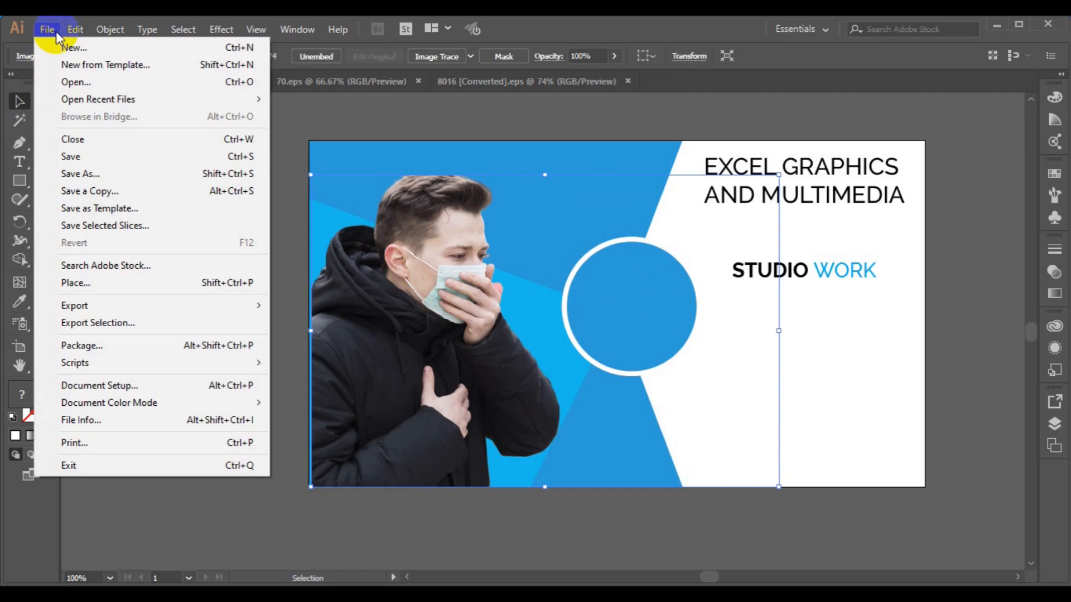
Place image 3622396 on the banner about 3.86 in wide and position it over the blue circle.
{"action": "left_click", "coordinate": [114, 284]}
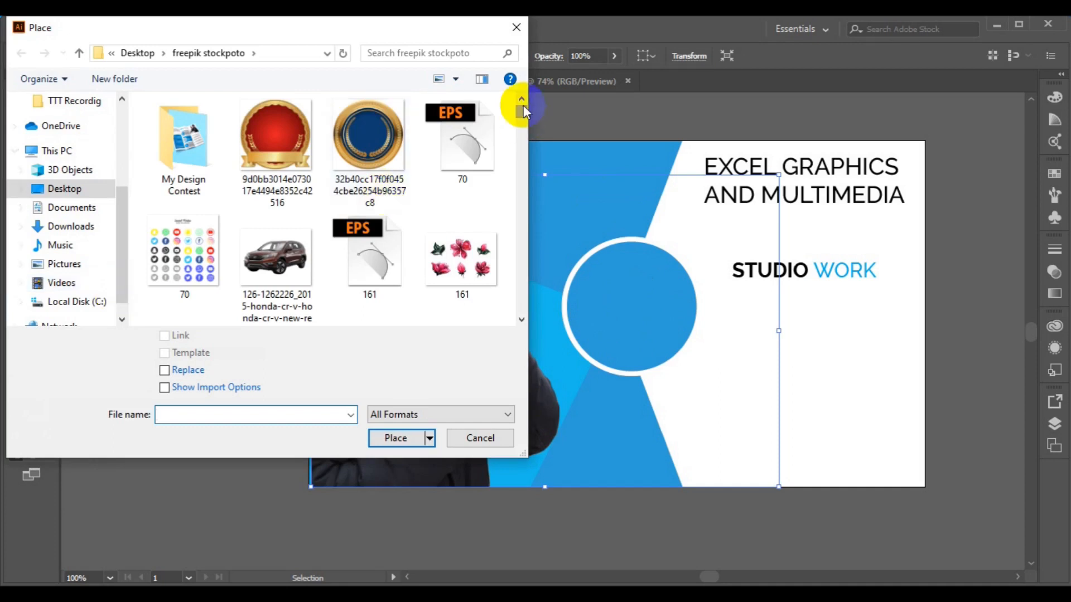
{"action": "left_click_drag", "start_coordinate": [523, 110], "coordinate": [532, 171]}
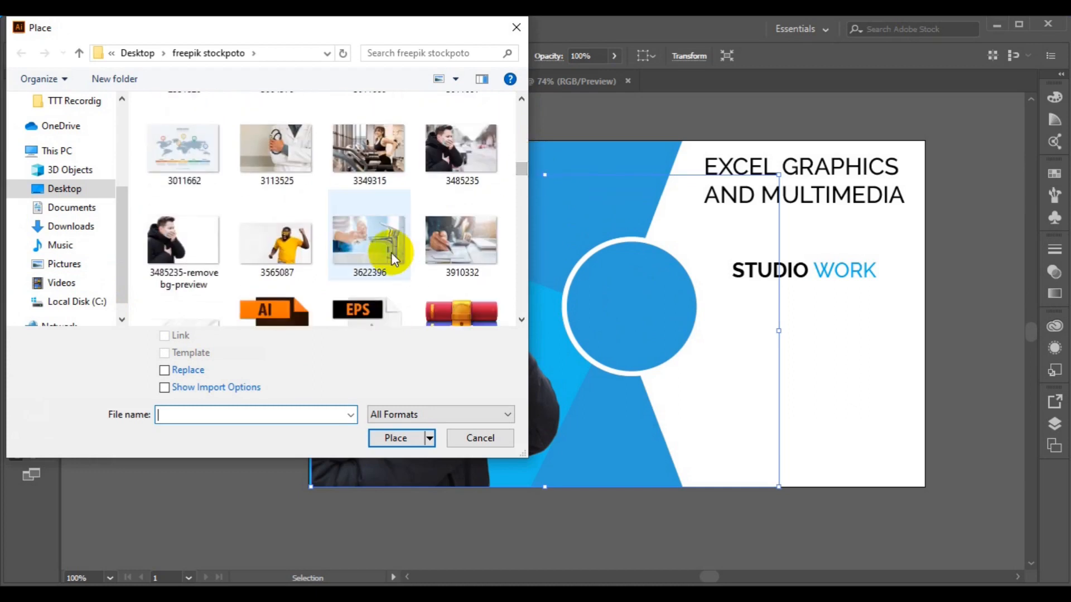
{"action": "left_click", "coordinate": [390, 252]}
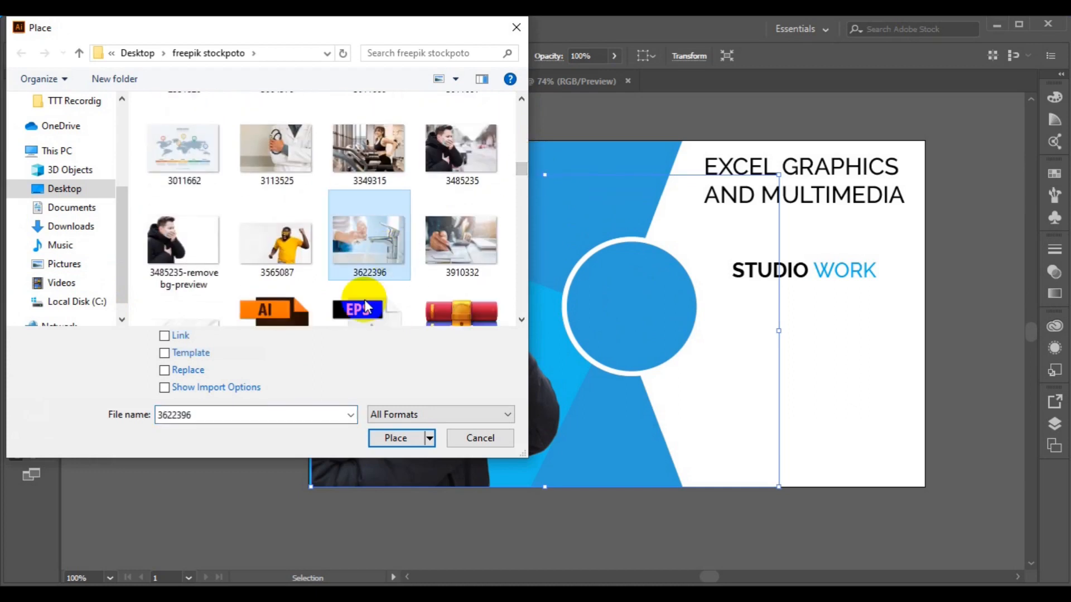
{"action": "left_click", "coordinate": [408, 437]}
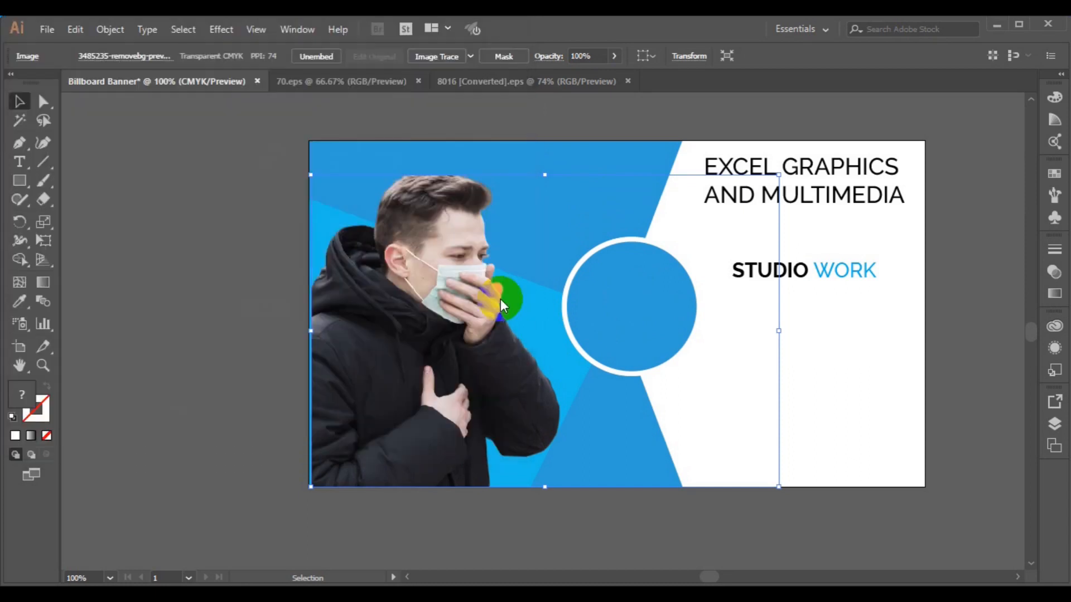
{"action": "left_click", "coordinate": [500, 299]}
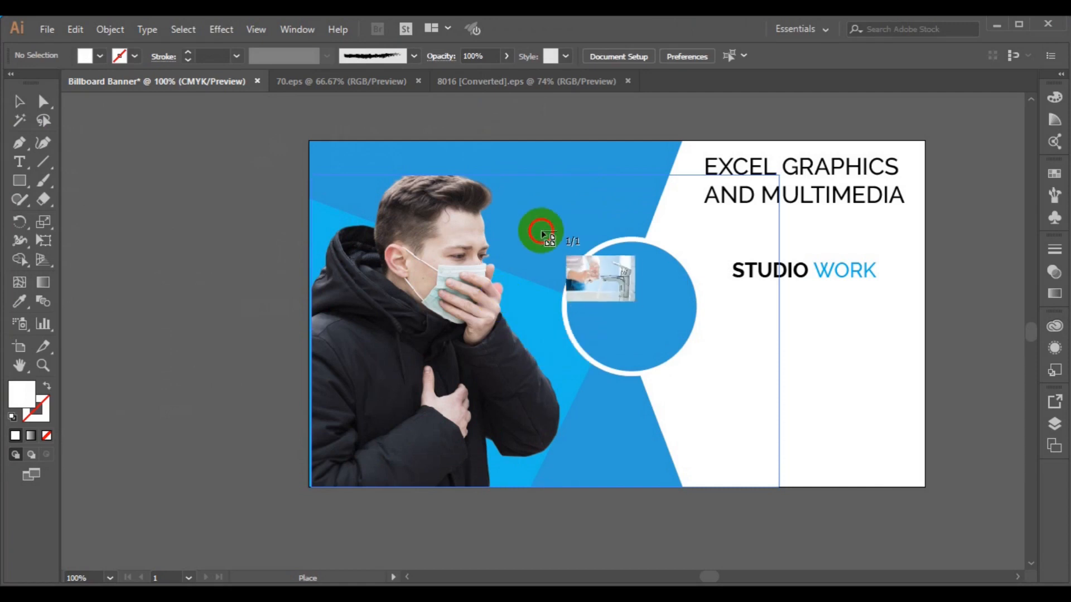
{"action": "left_click_drag", "start_coordinate": [665, 320], "coordinate": [769, 378]}
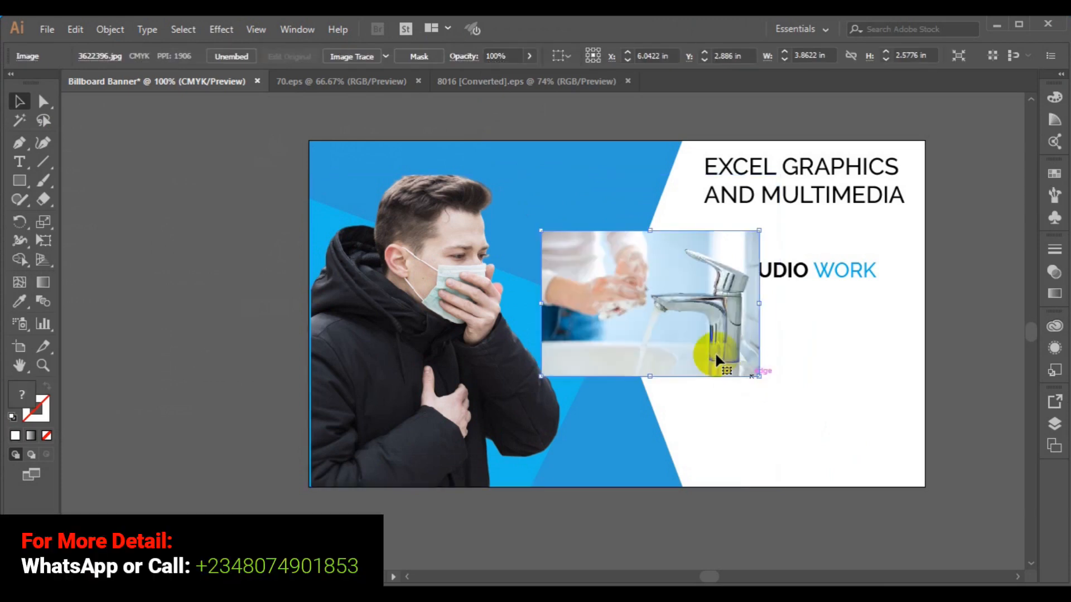
{"action": "left_click_drag", "start_coordinate": [713, 350], "coordinate": [631, 349]}
Lock the masked man's photo so the artwork beneath it can be selected.
{"action": "left_click", "coordinate": [702, 325]}
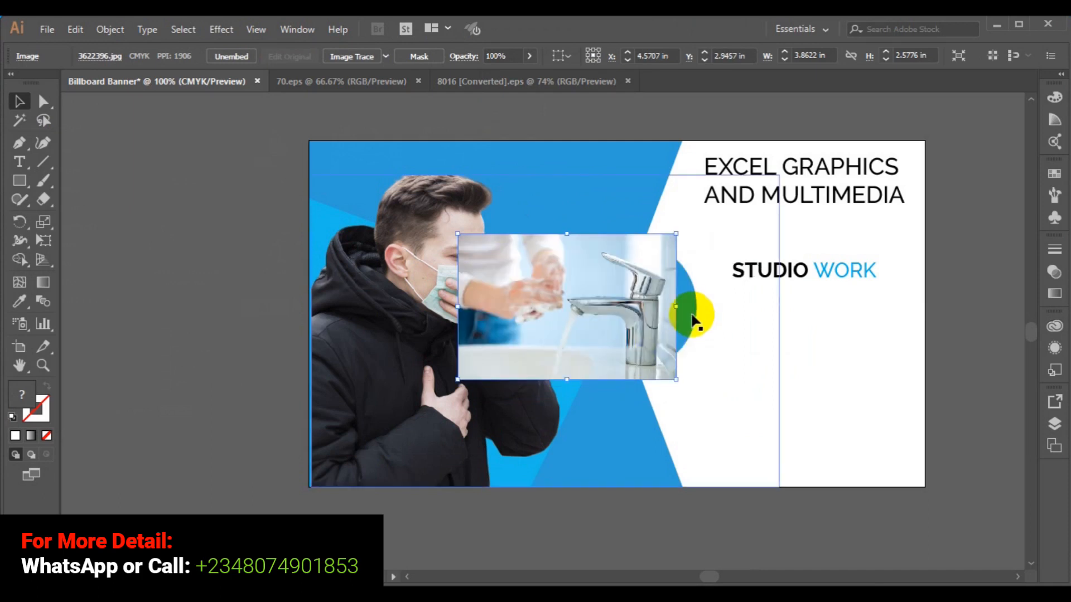
{"action": "left_click", "coordinate": [693, 304]}
{"action": "left_click", "coordinate": [989, 245]}
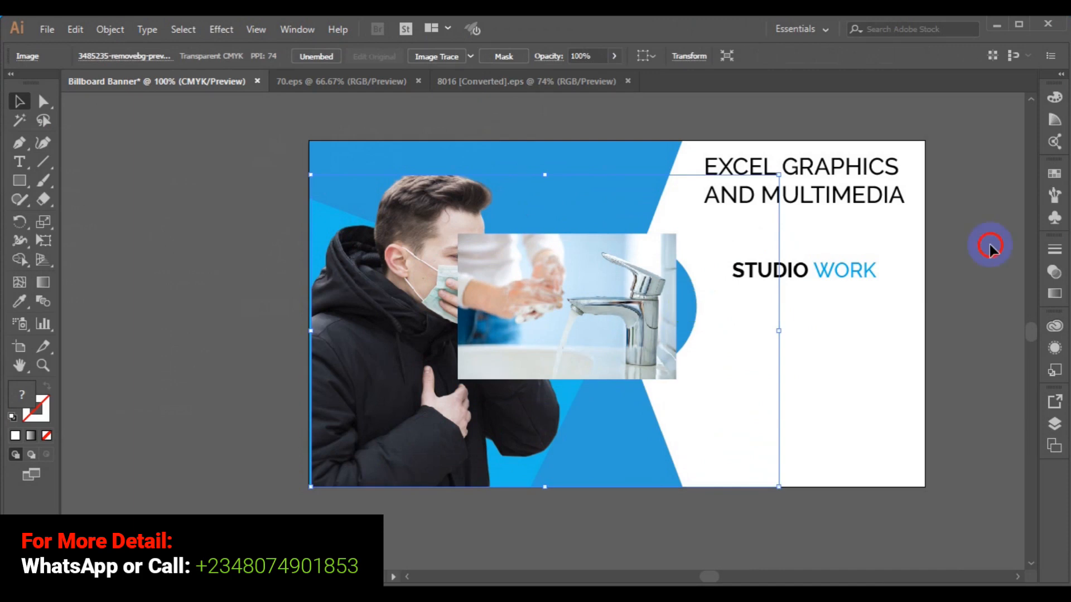
{"action": "left_click", "coordinate": [690, 339]}
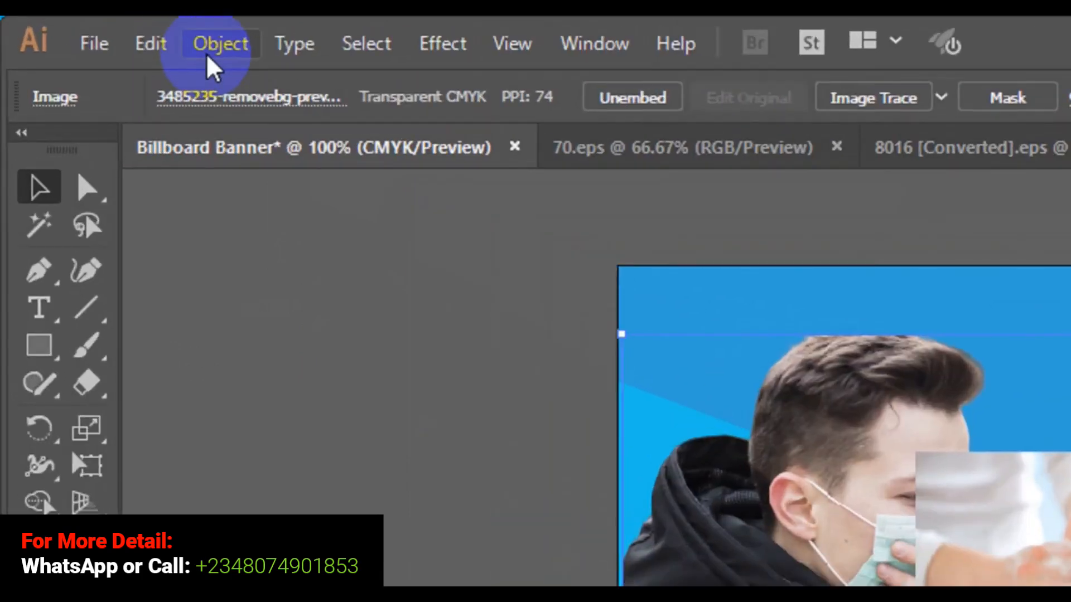
{"action": "left_click", "coordinate": [207, 54]}
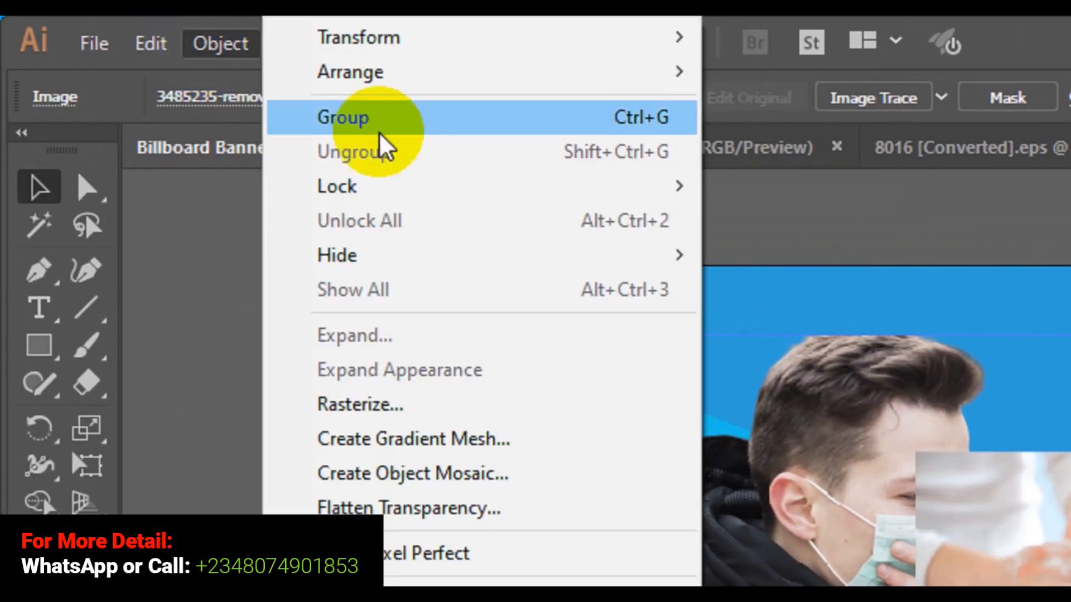
{"action": "mouse_move", "coordinate": [399, 179]}
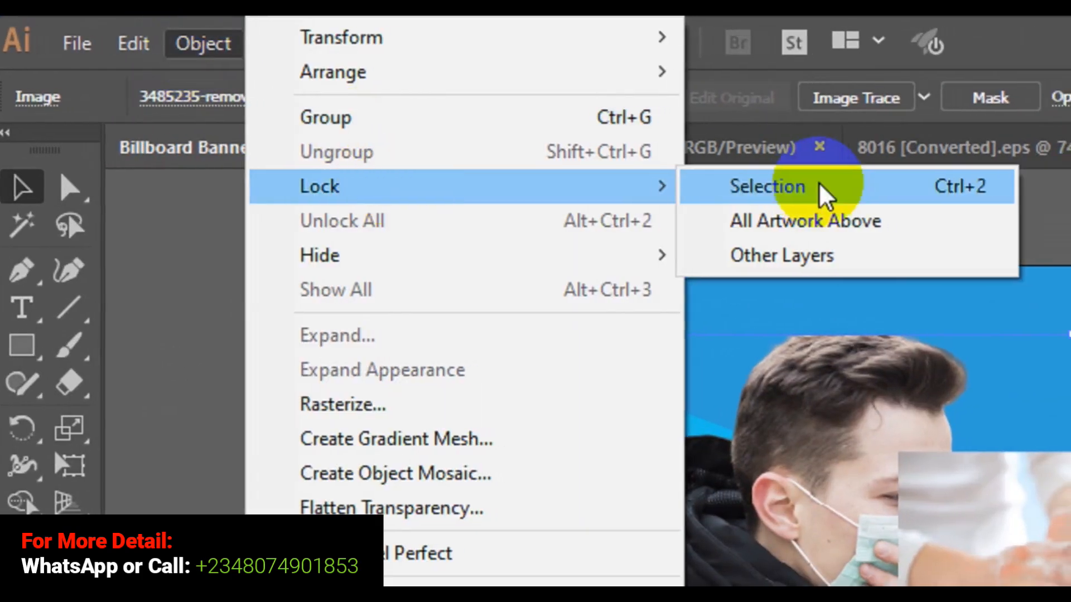
{"action": "left_click", "coordinate": [820, 186]}
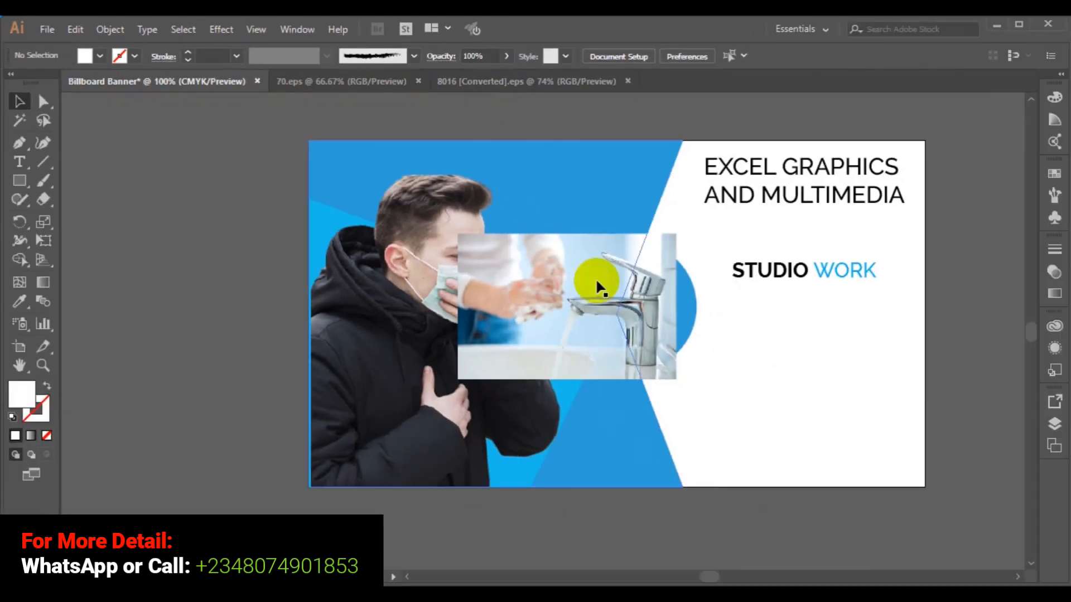
Bring the inner blue circle to the front of the hand-washing photo.
{"action": "left_click", "coordinate": [694, 299]}
{"action": "right_click", "coordinate": [693, 297]}
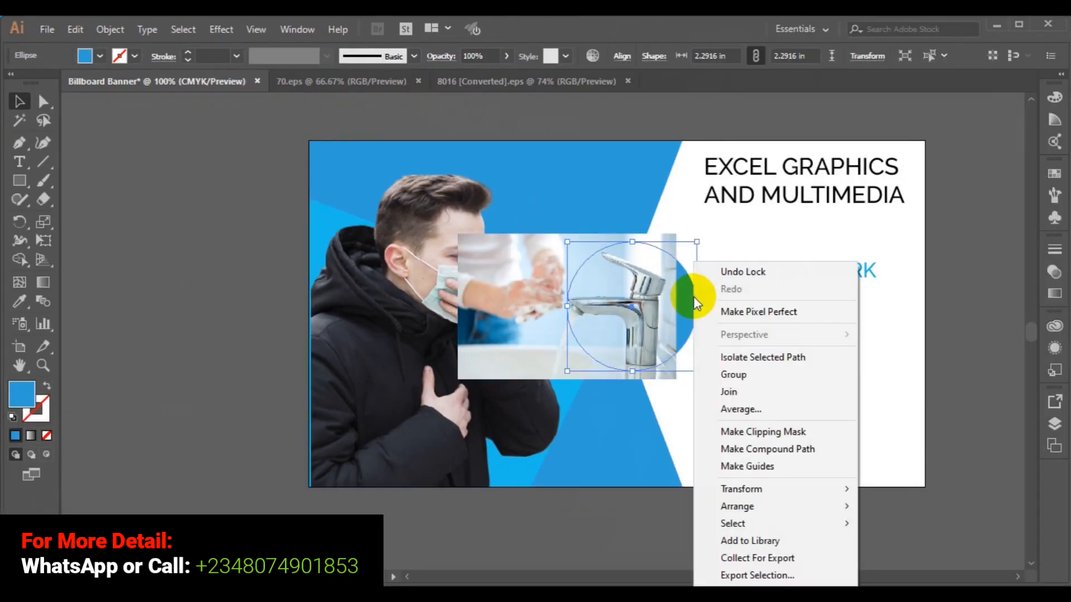
{"action": "mouse_move", "coordinate": [762, 504]}
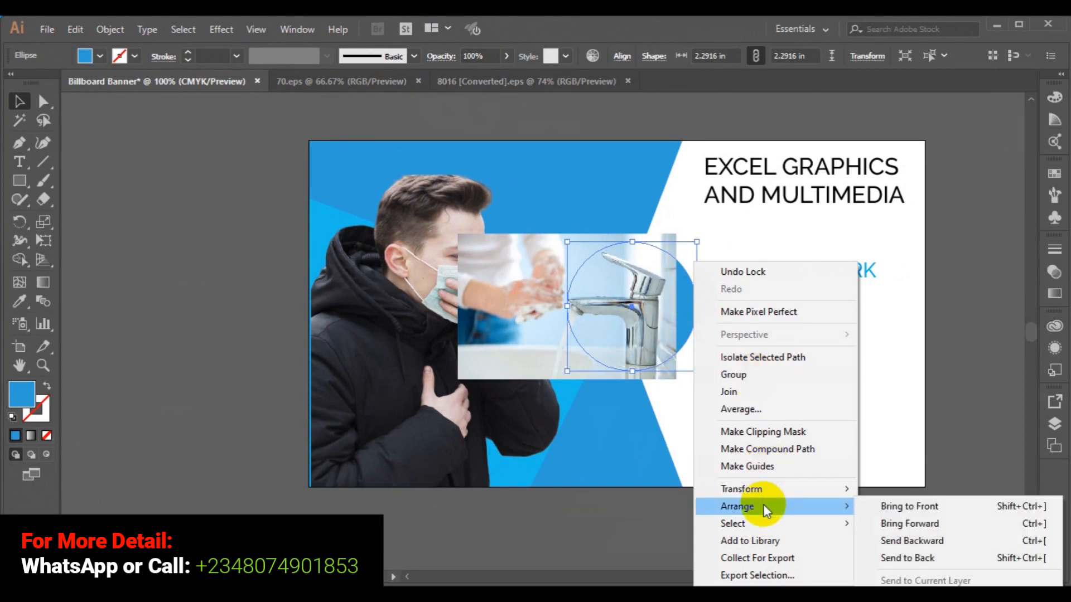
{"action": "left_click", "coordinate": [902, 514]}
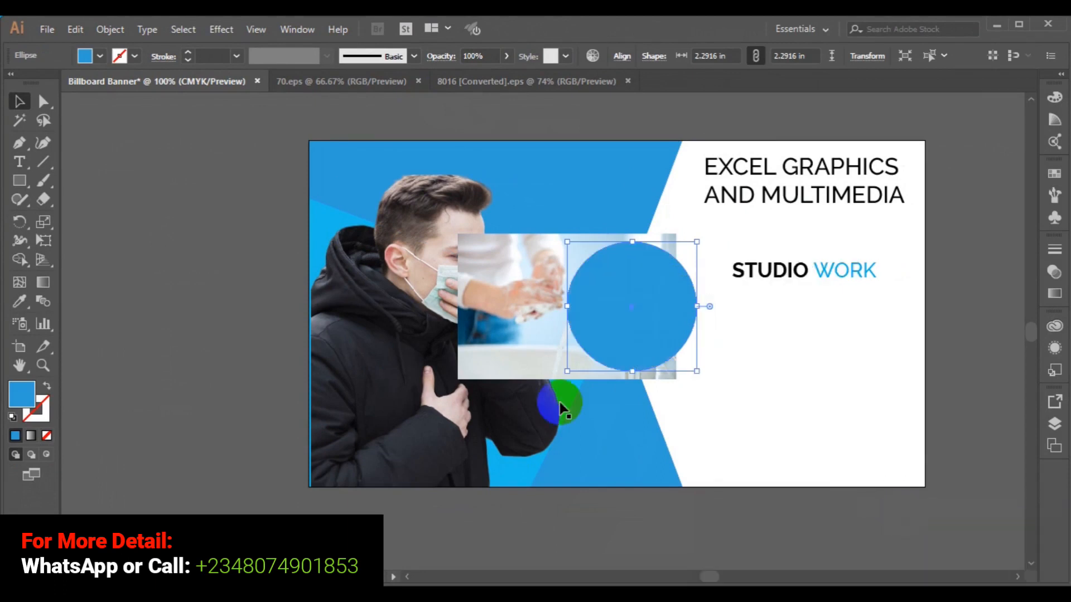
Move the hand-washing photo behind the blue circle and scale it down proportionally to about 3.4 in wide.
{"action": "left_click", "coordinate": [516, 304]}
{"action": "left_click_drag", "start_coordinate": [516, 308], "coordinate": [575, 313]}
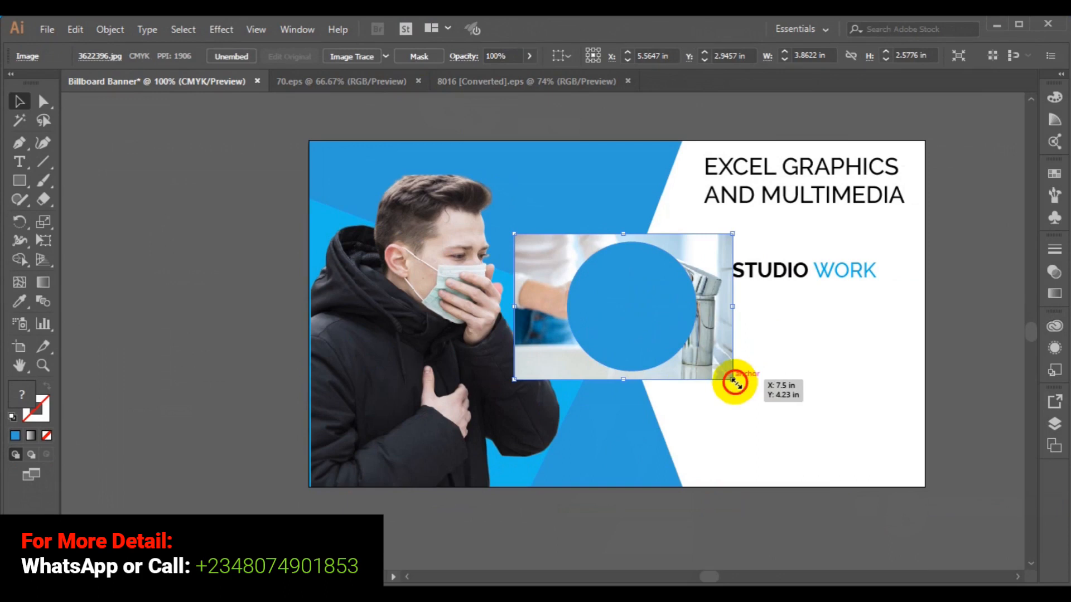
{"action": "left_click_drag", "start_coordinate": [732, 379], "coordinate": [720, 372]}
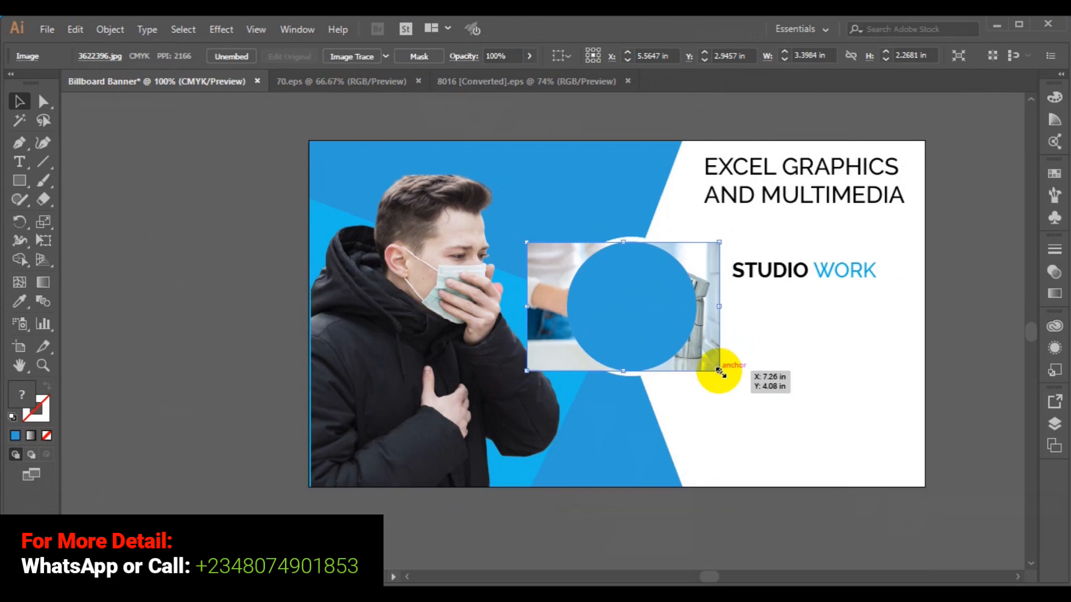
Mask the hand-washing photo with the blue circle as a clipping mask.
{"action": "left_click", "coordinate": [628, 334]}
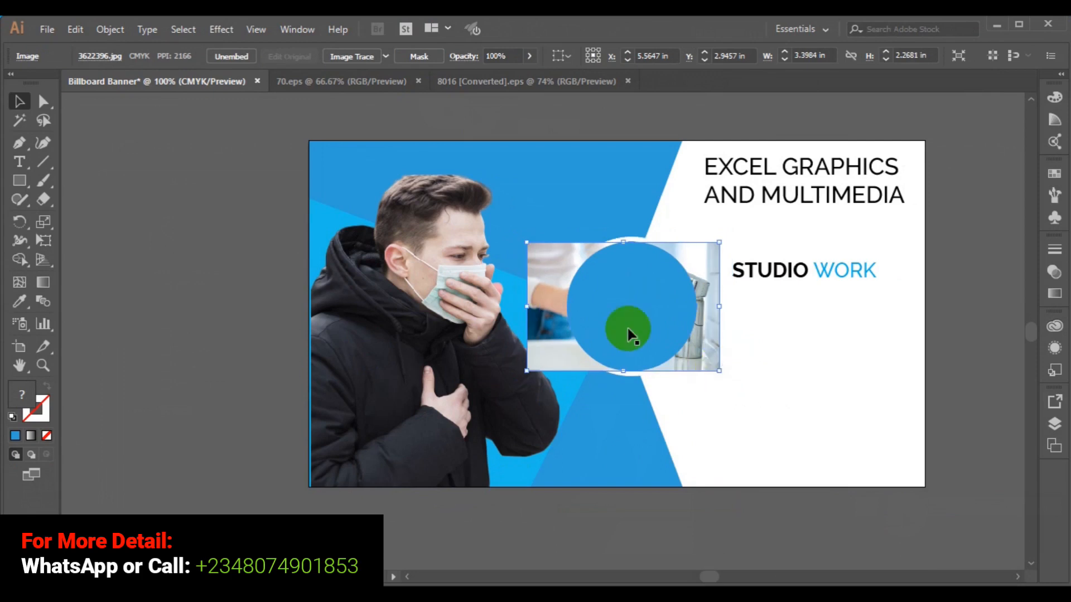
{"action": "left_click", "coordinate": [627, 330], "text": "shift"}
{"action": "right_click", "coordinate": [628, 333]}
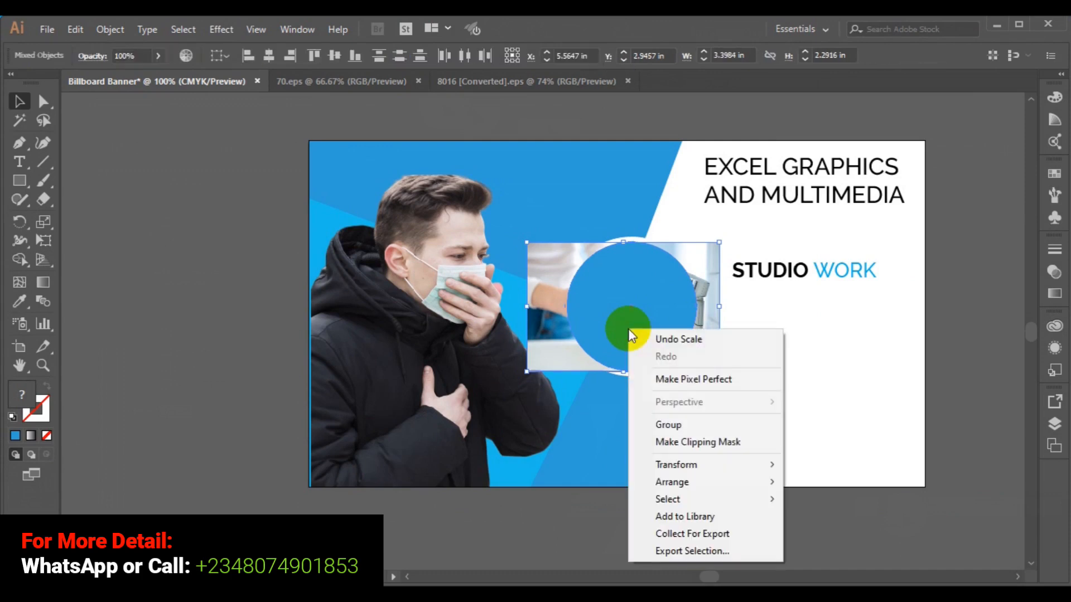
{"action": "left_click", "coordinate": [707, 442]}
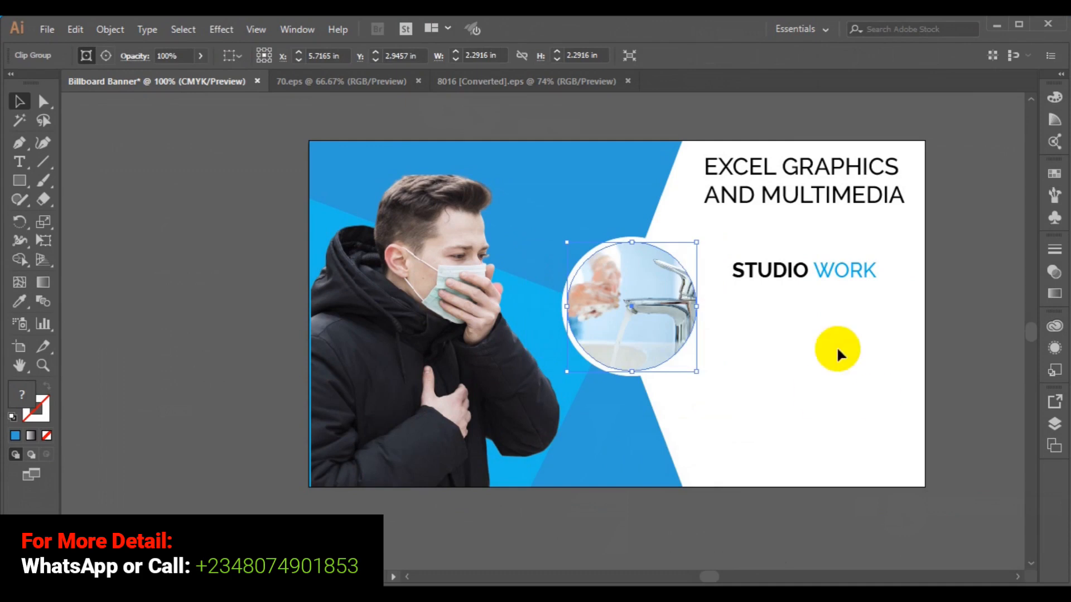
{"action": "left_click", "coordinate": [981, 373]}
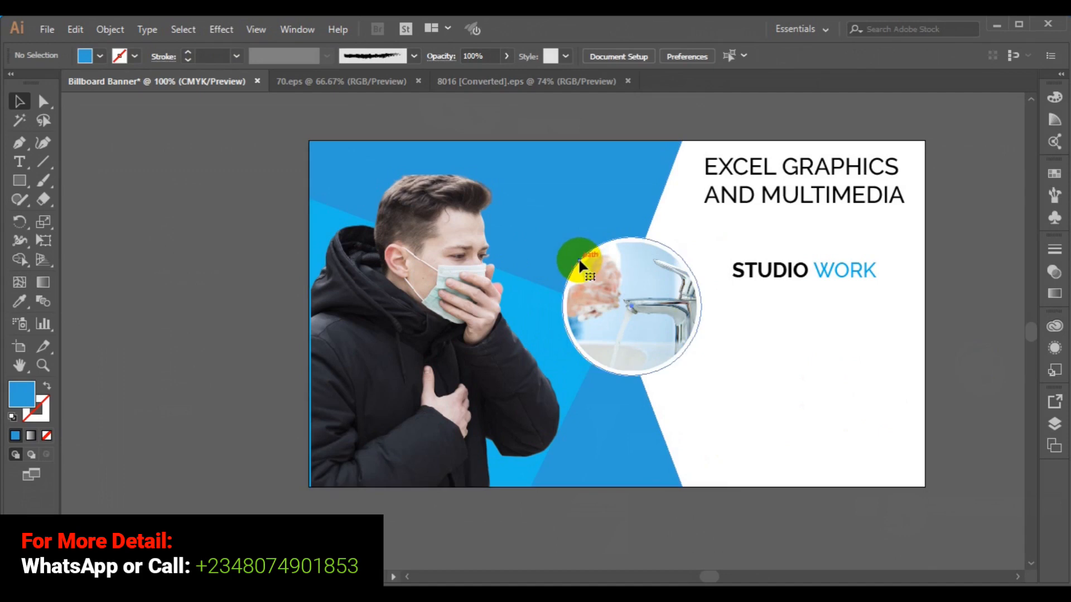
Sample the blue background with the Eyedropper to replace the white fill and stroke of the ring around the circular photo.
{"action": "left_click", "coordinate": [580, 267]}
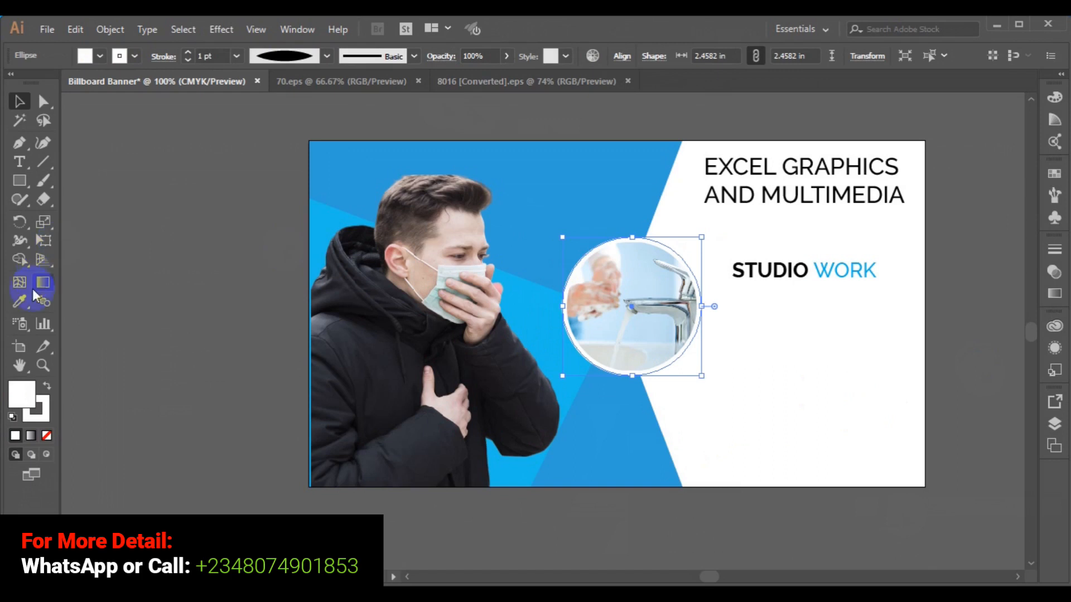
{"action": "left_click", "coordinate": [20, 301]}
{"action": "left_click", "coordinate": [568, 211]}
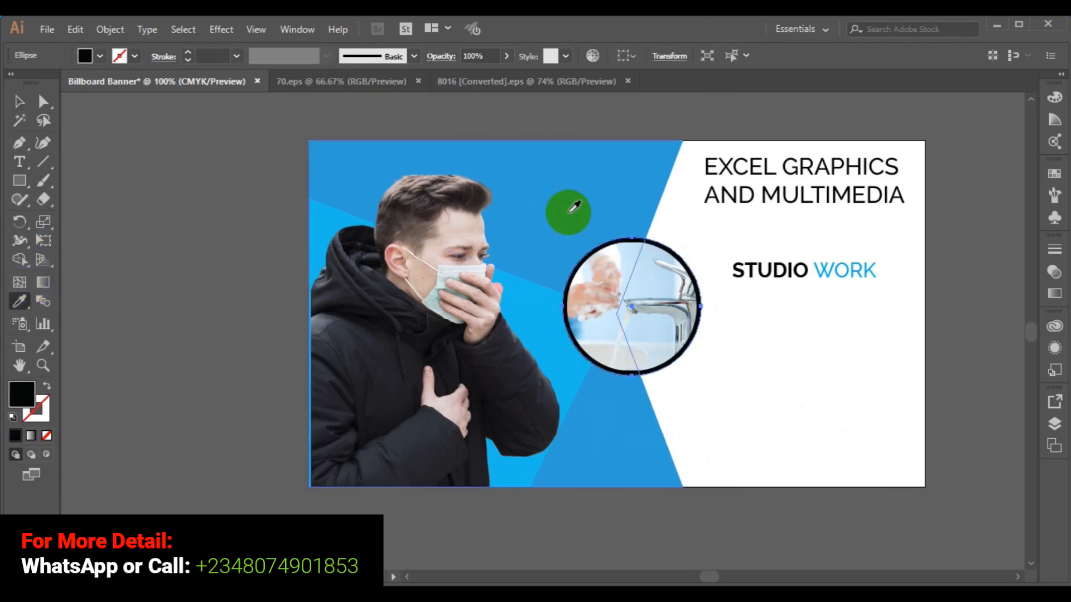
{"action": "left_click", "coordinate": [20, 102]}
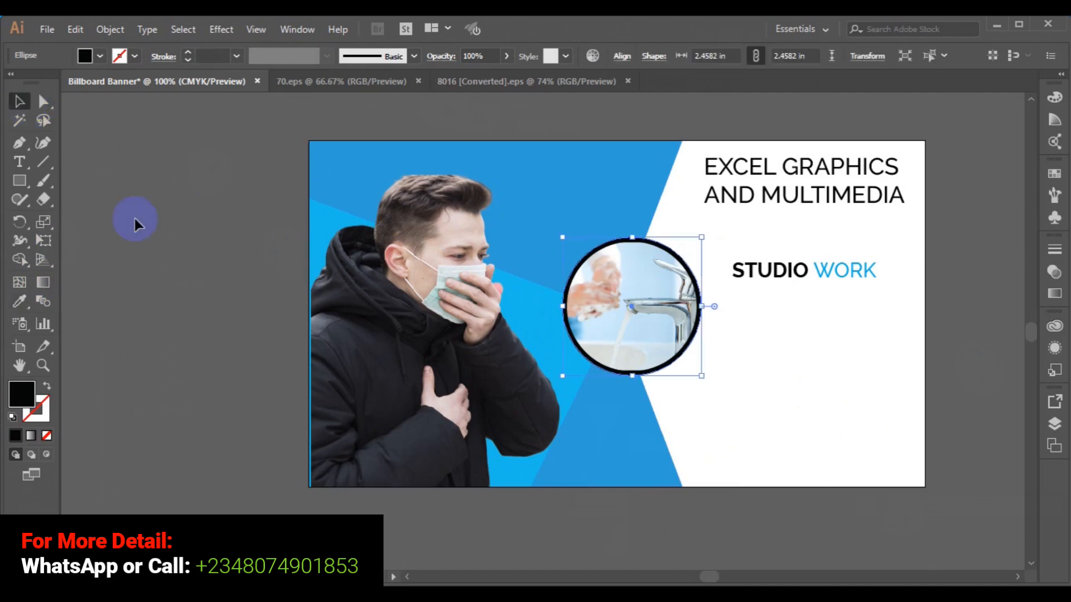
{"action": "left_click", "coordinate": [135, 219]}
Fill the ring around the circular photo with a medium blue swatch.
{"action": "left_click", "coordinate": [617, 248]}
{"action": "left_click", "coordinate": [668, 237]}
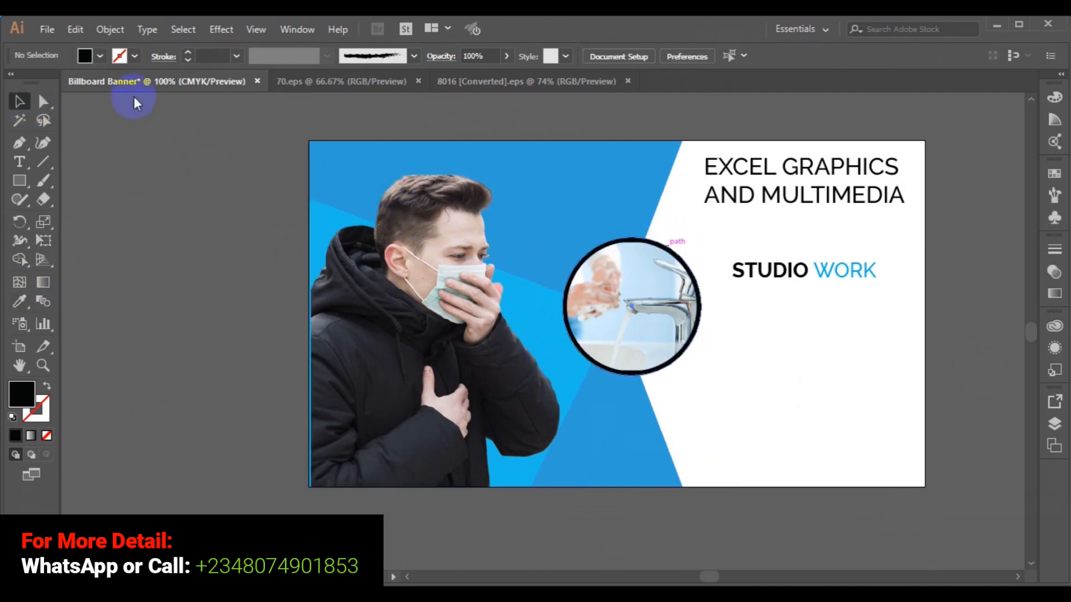
{"action": "left_click", "coordinate": [100, 57]}
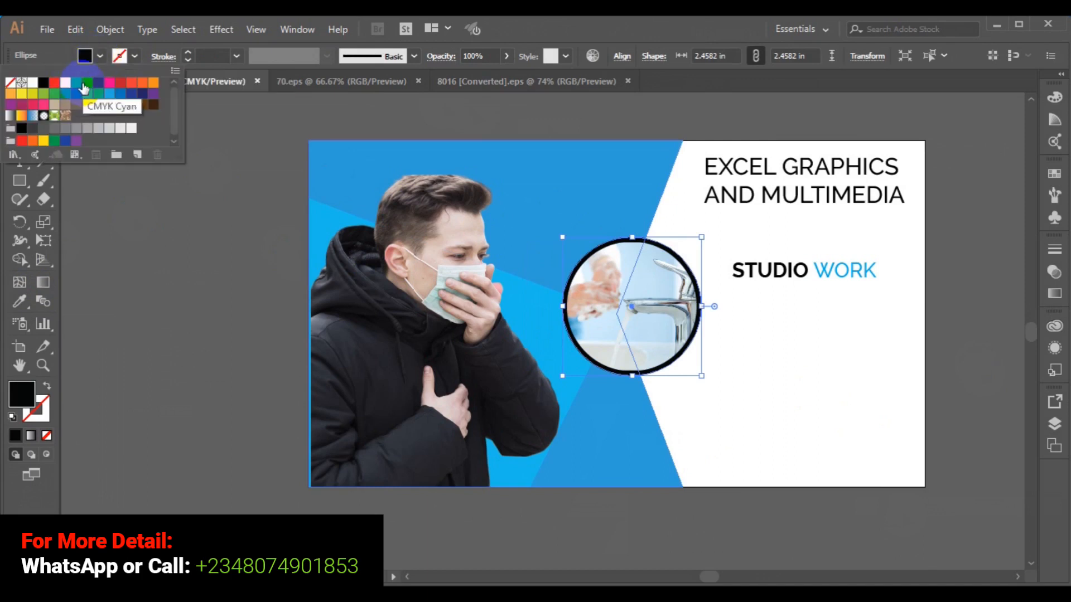
{"action": "left_click", "coordinate": [120, 99]}
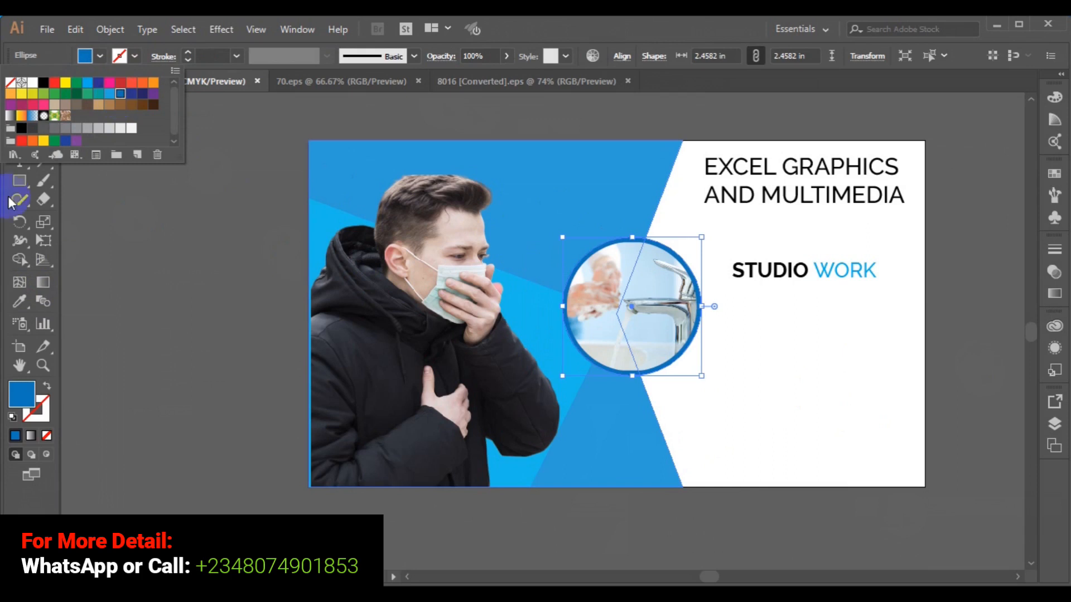
{"action": "left_click", "coordinate": [17, 181]}
{"action": "left_click", "coordinate": [20, 96]}
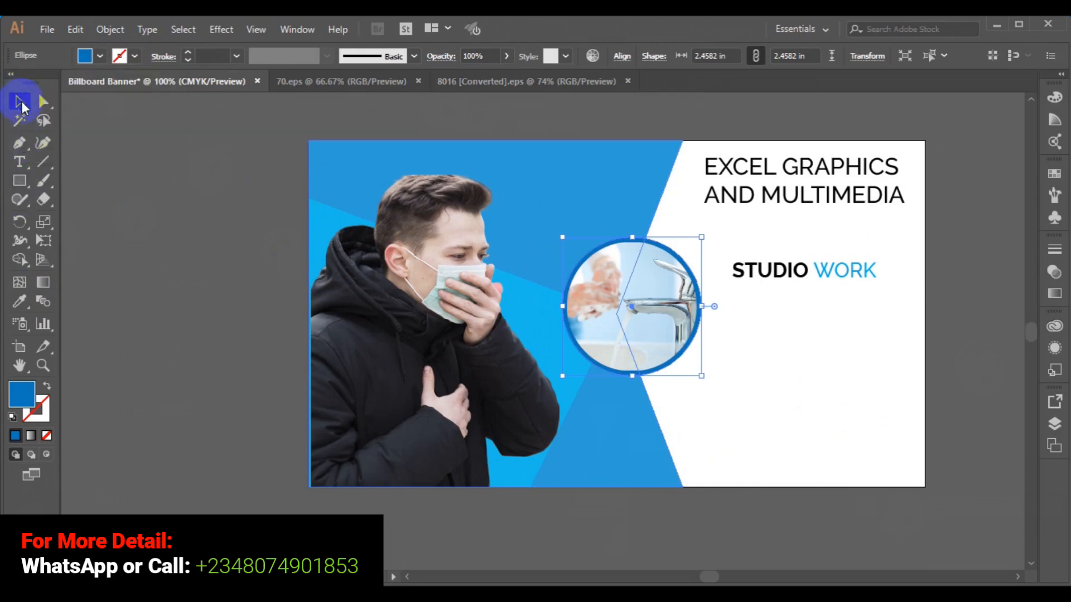
{"action": "left_click", "coordinate": [150, 213]}
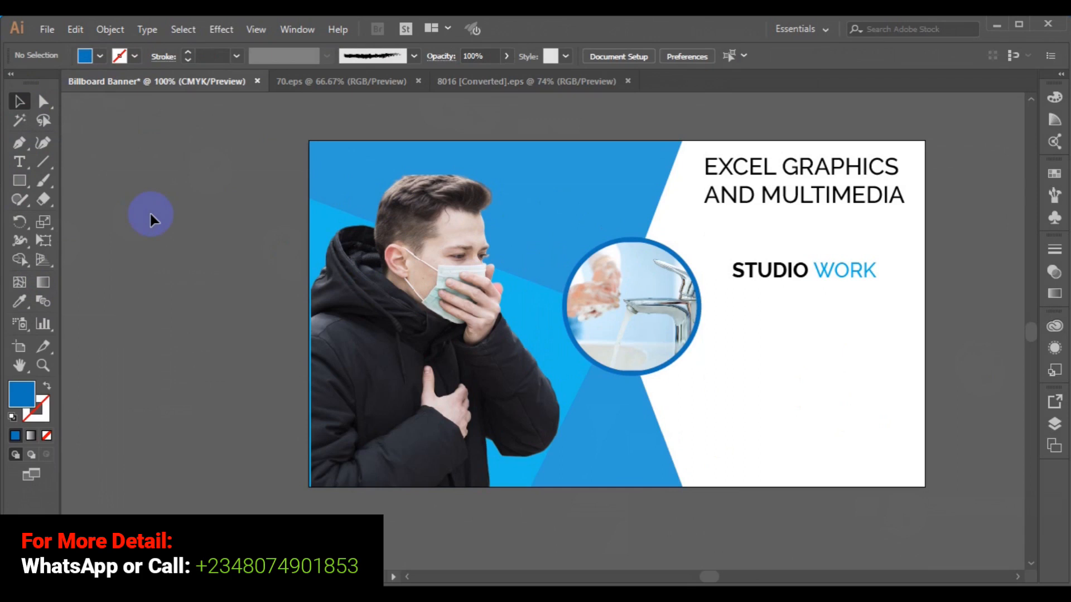
Unlock all artwork and nudge the masked man's photo slightly left to meet the artboard's edge.
{"action": "left_click", "coordinate": [355, 341]}
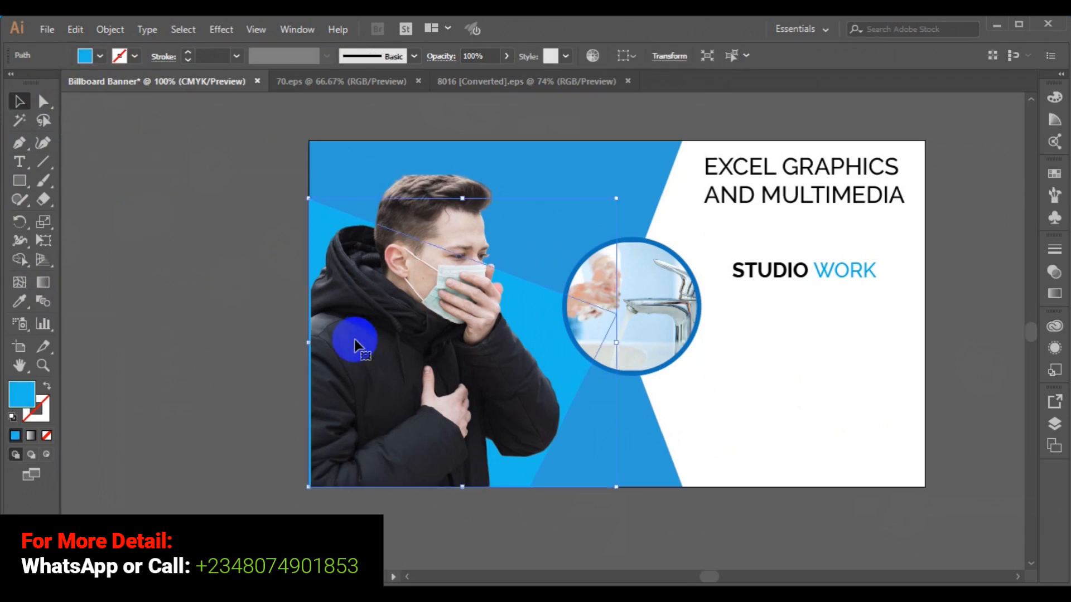
{"action": "left_click", "coordinate": [446, 192]}
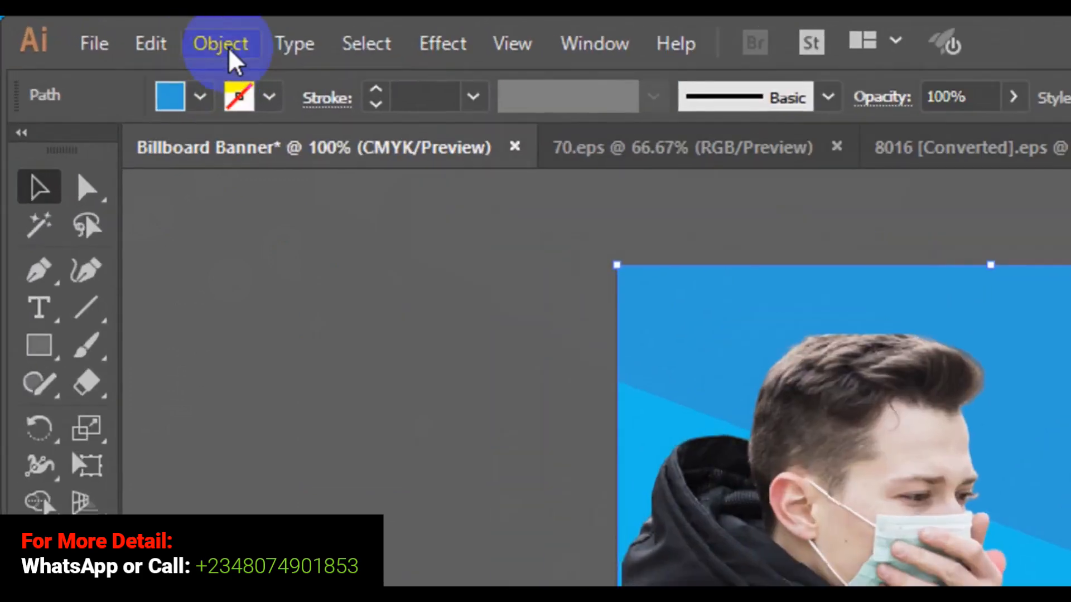
{"action": "left_click", "coordinate": [111, 31]}
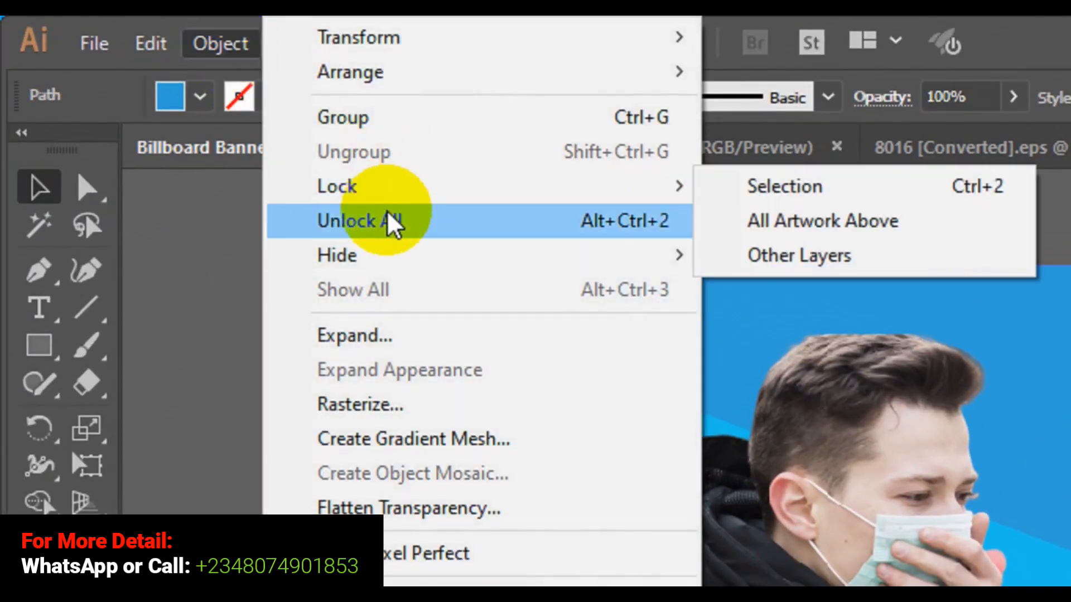
{"action": "left_click", "coordinate": [387, 214]}
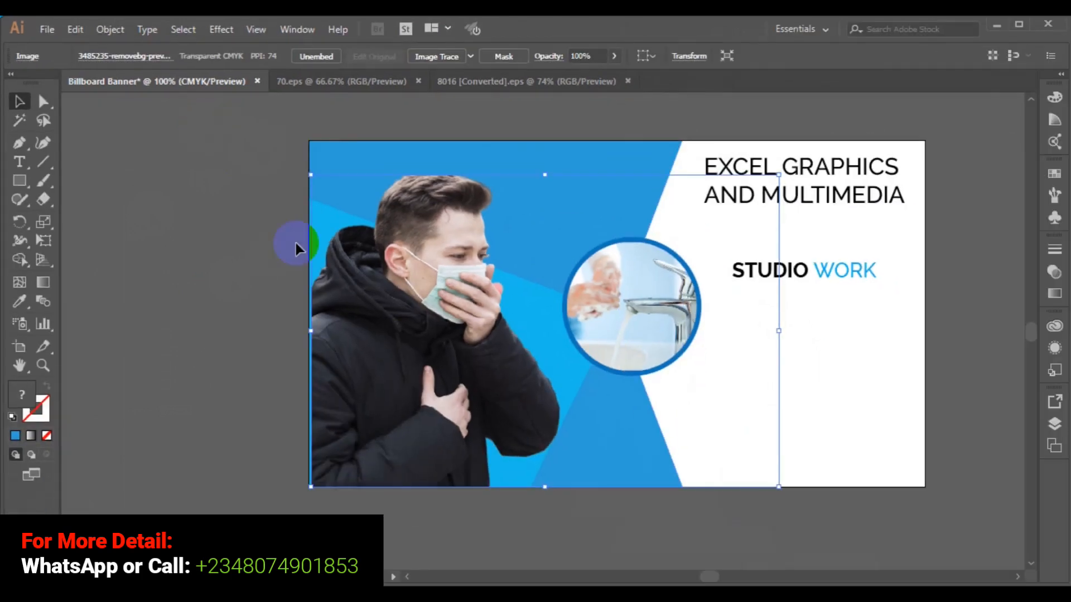
{"action": "key", "text": "Left"}
{"action": "key", "text": "Left"}
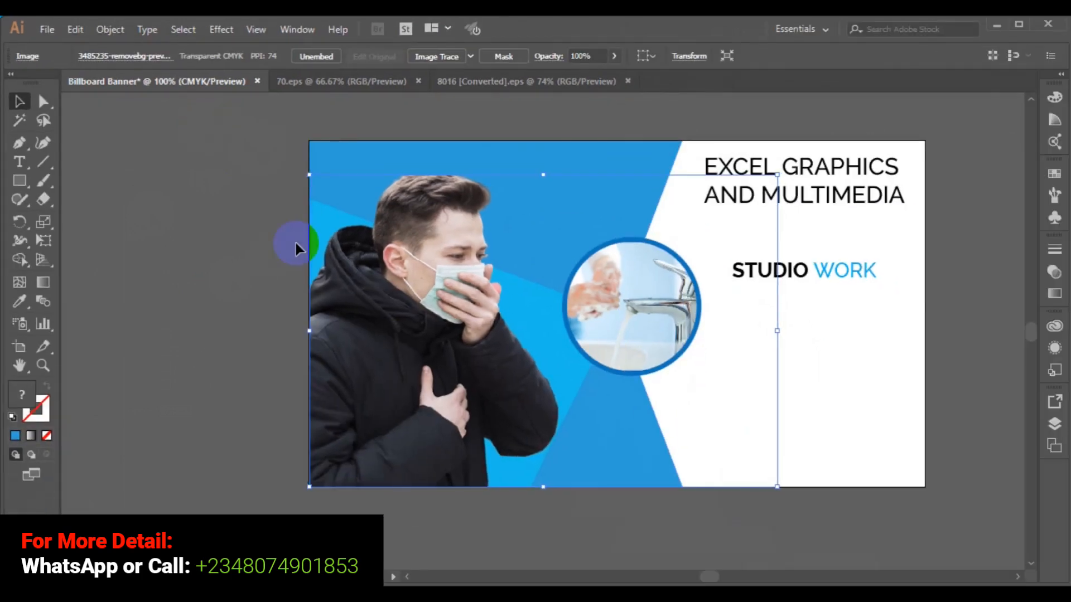
{"action": "left_click", "coordinate": [269, 305]}
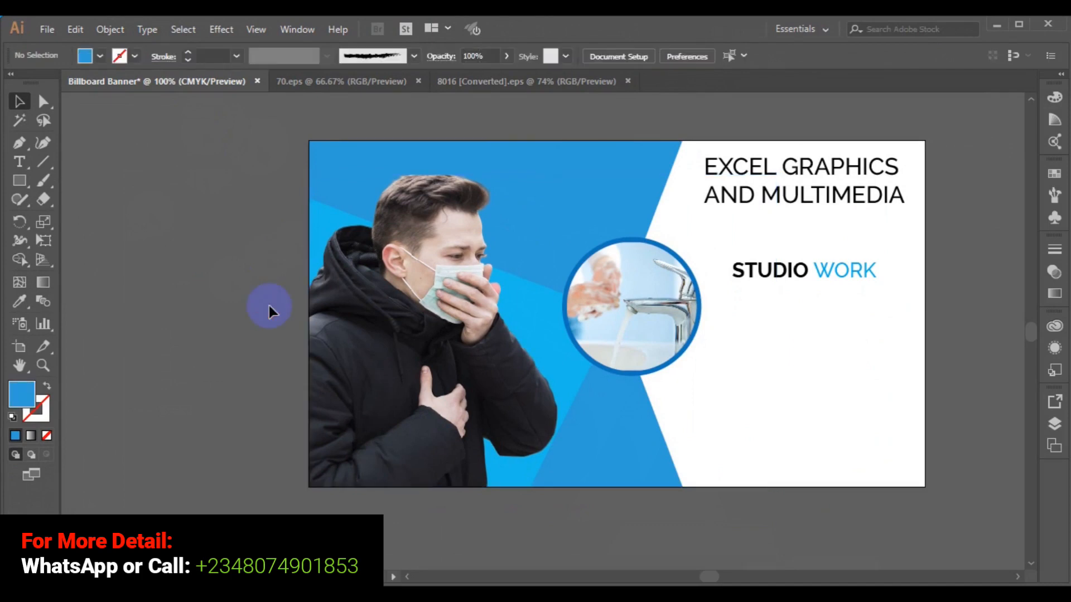
Lock the masked man's photo so it stays fixed in place.
{"action": "left_click", "coordinate": [358, 401]}
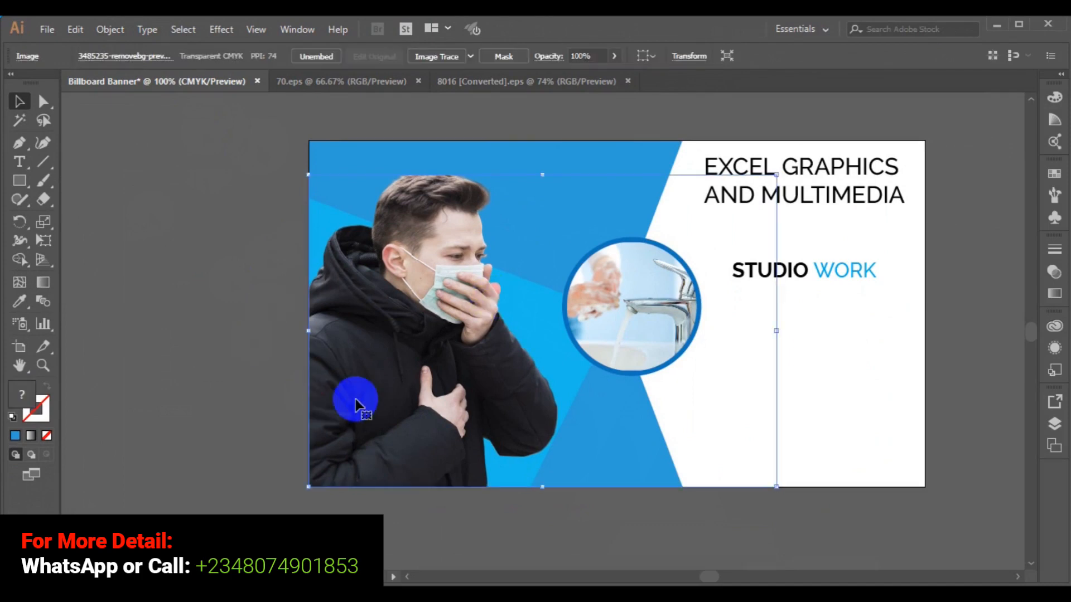
{"action": "left_click", "coordinate": [107, 31]}
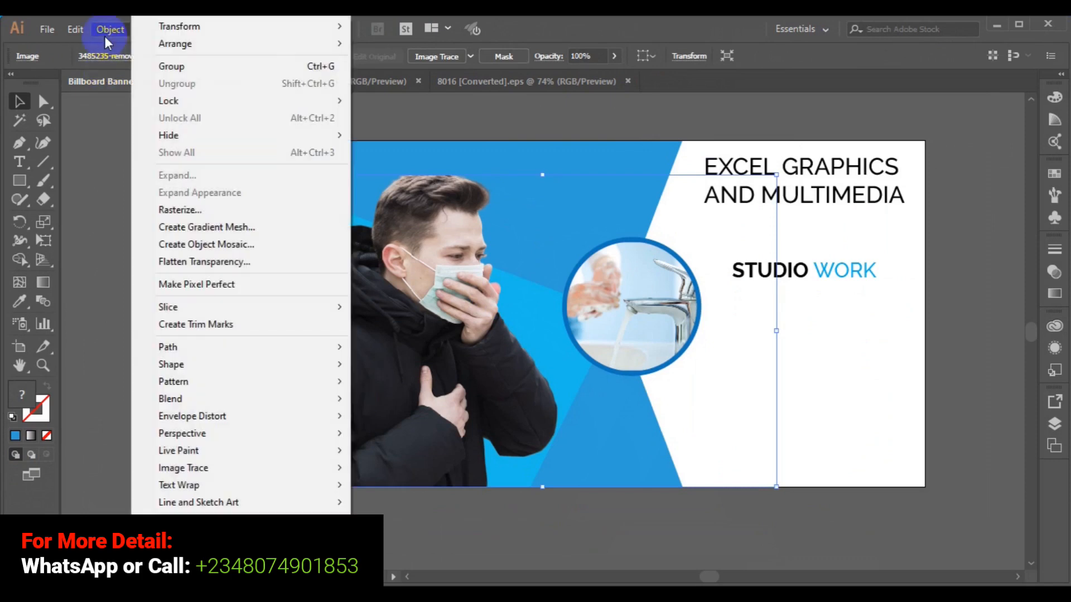
{"action": "mouse_move", "coordinate": [206, 104]}
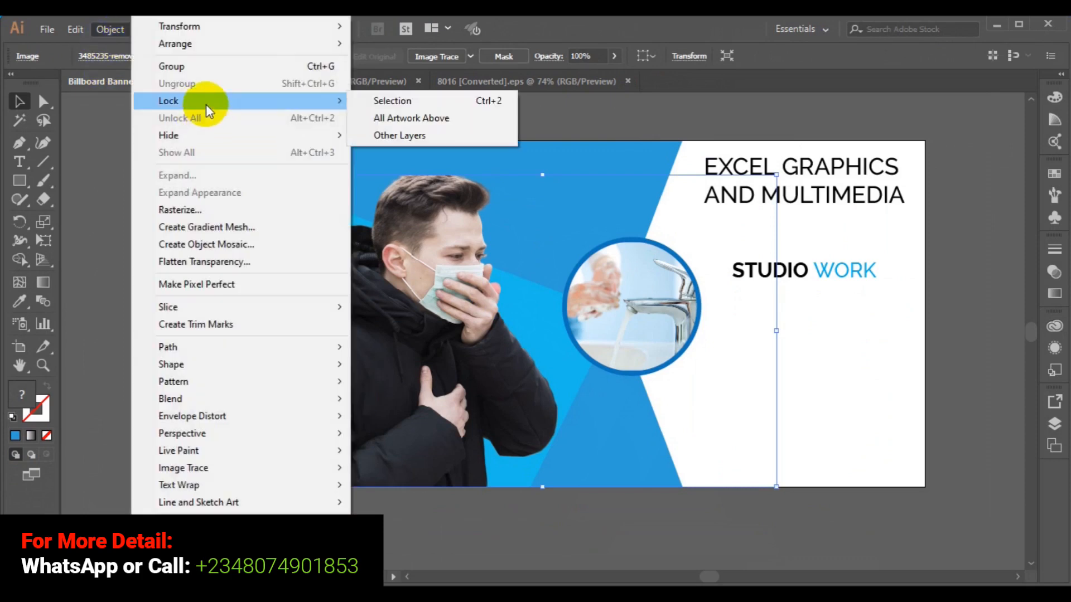
{"action": "left_click", "coordinate": [420, 103]}
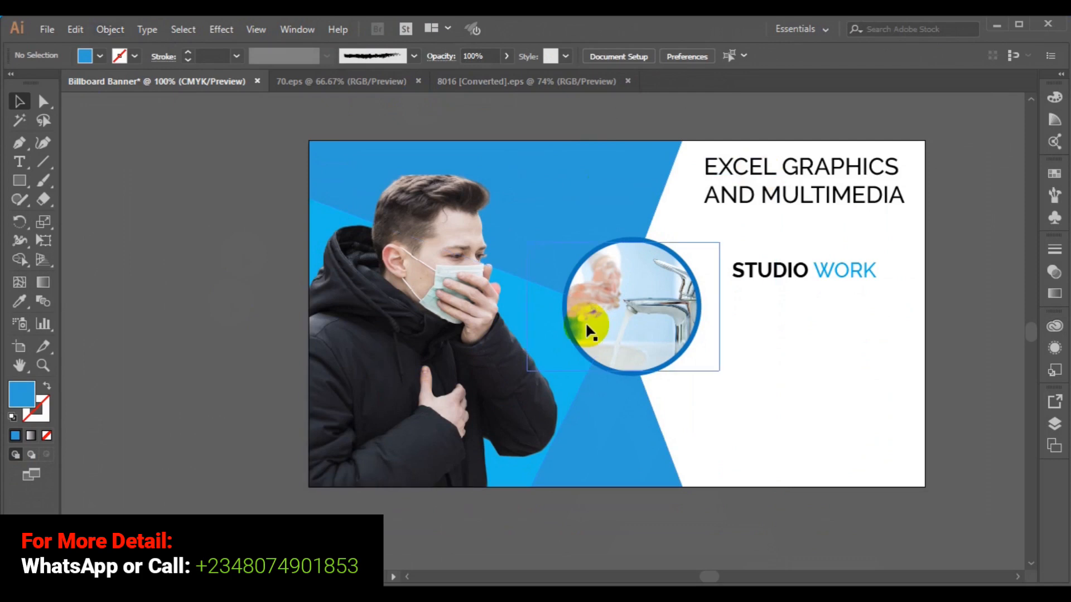
Move the "STUDIO WORK" text slightly down and to the right in the white area, and deselect it.
{"action": "left_click", "coordinate": [755, 274]}
{"action": "left_click_drag", "start_coordinate": [755, 275], "coordinate": [769, 296]}
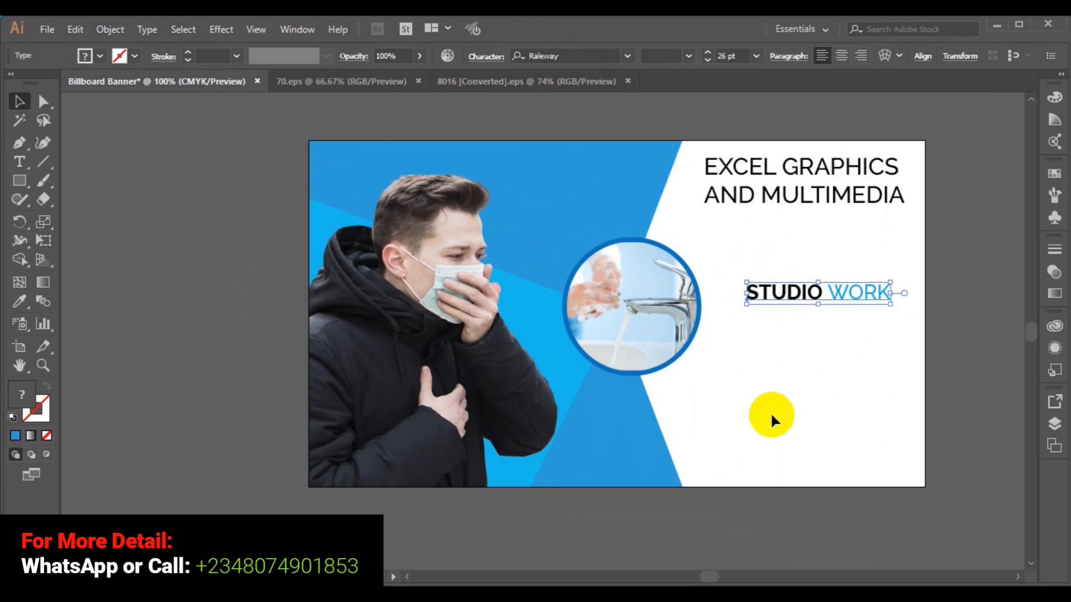
{"action": "left_click", "coordinate": [227, 354]}
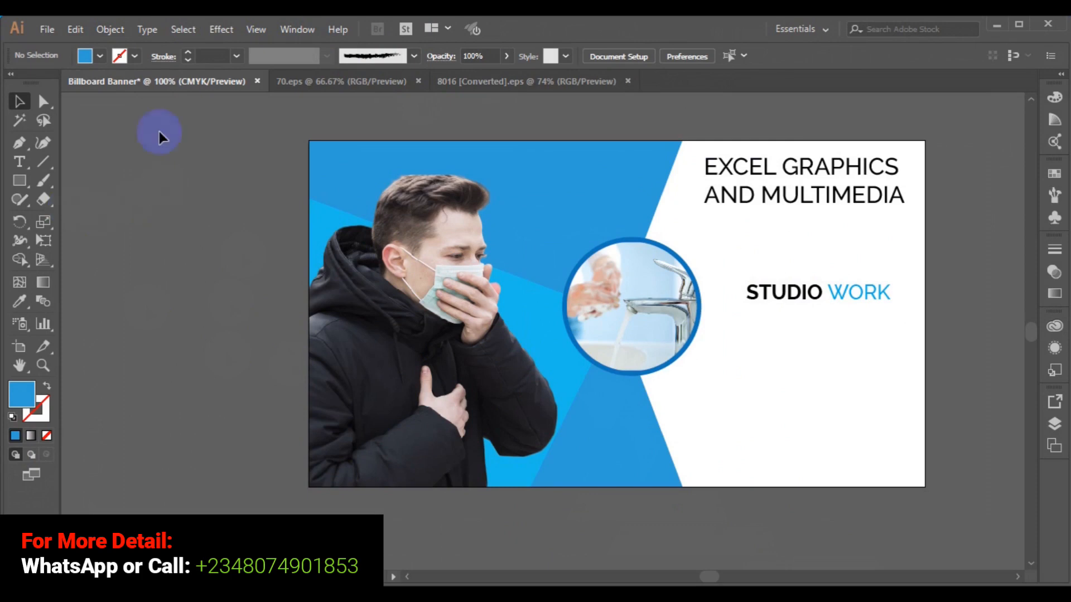
Switch to the 70.eps social media logo collection and fit its whole artboard in view.
{"action": "left_click", "coordinate": [377, 81]}
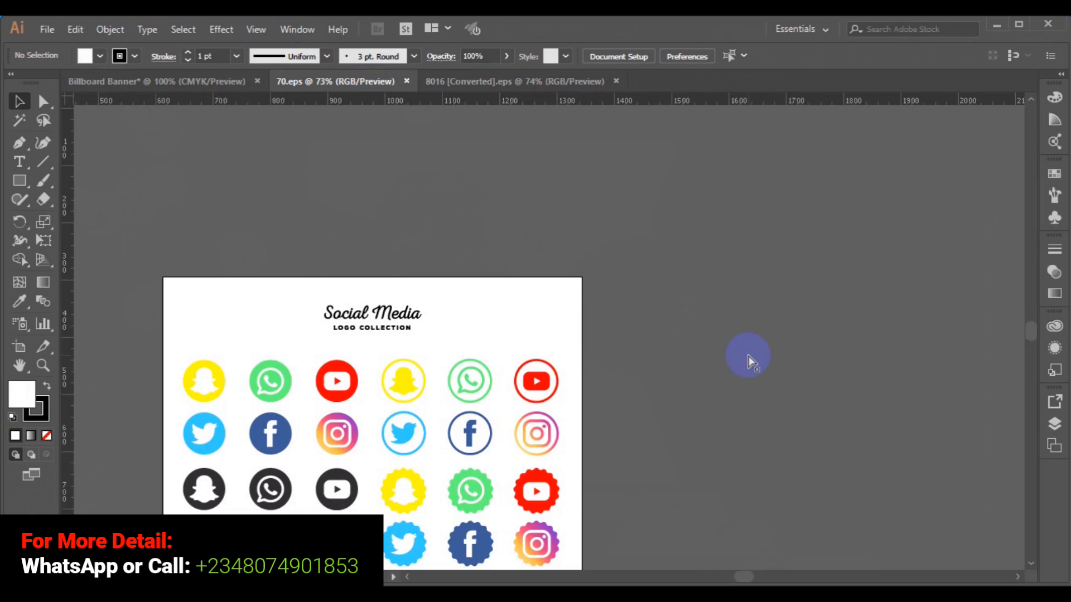
{"action": "key", "text": "ctrl+0"}
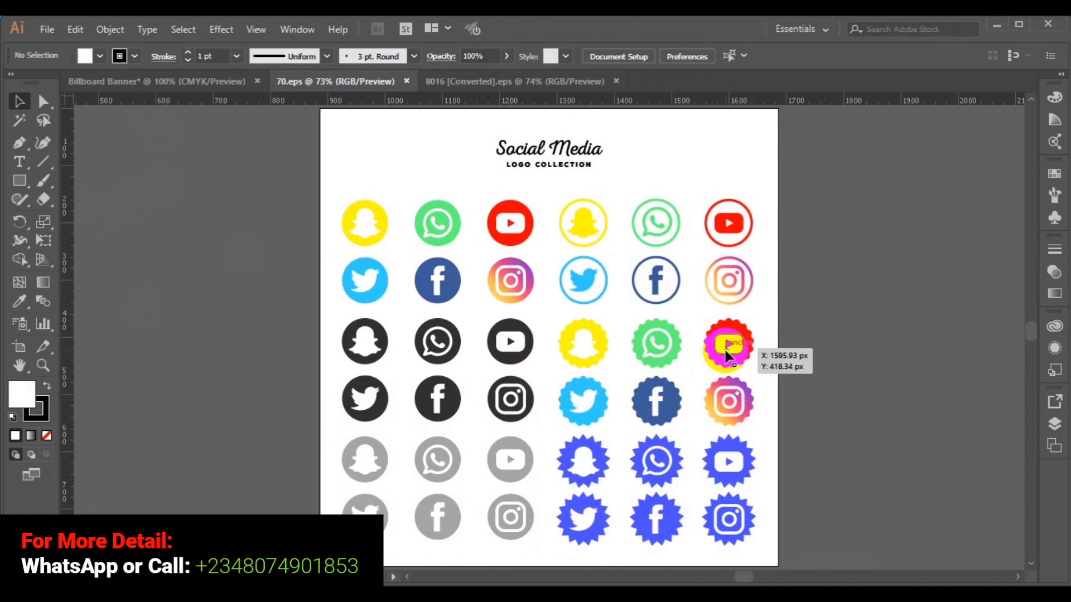
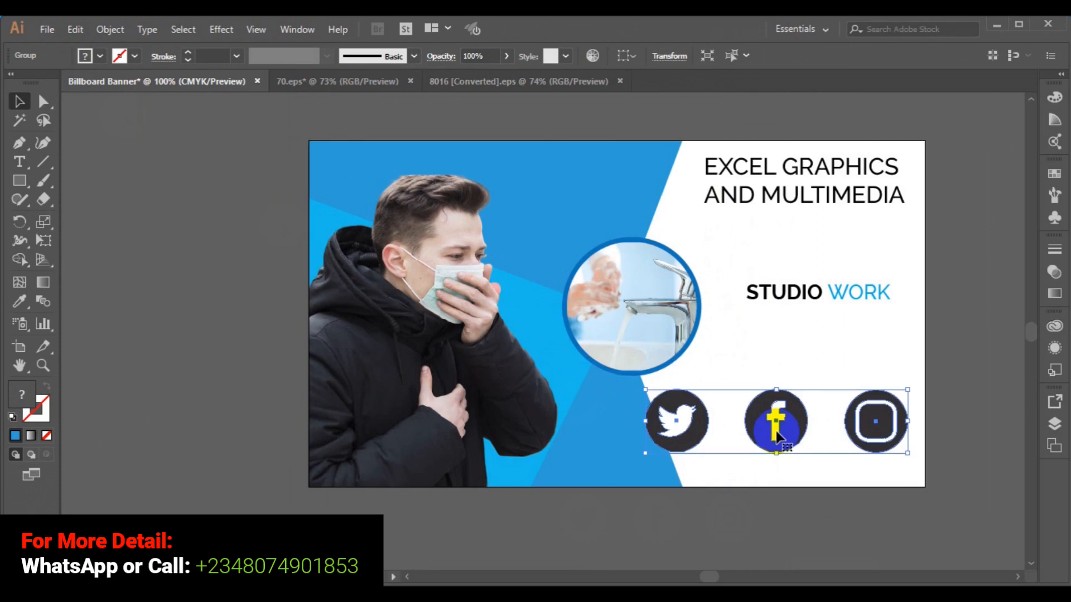
Delete the pasted social icons from the banner, and undo the move and grouping of the black icons in 70.eps.
{"action": "key", "text": "Delete"}
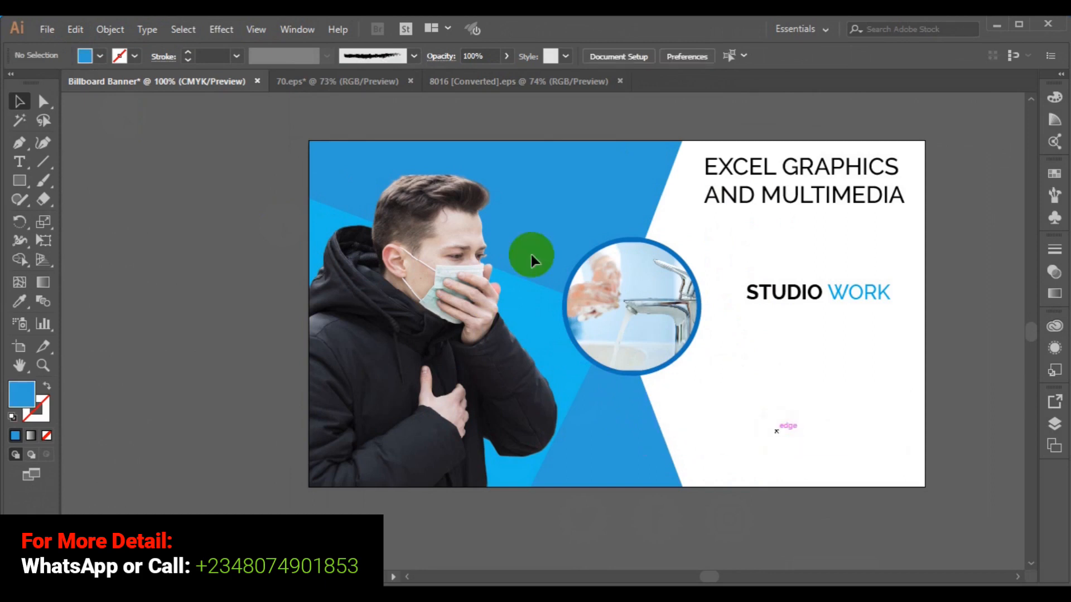
{"action": "left_click", "coordinate": [345, 86]}
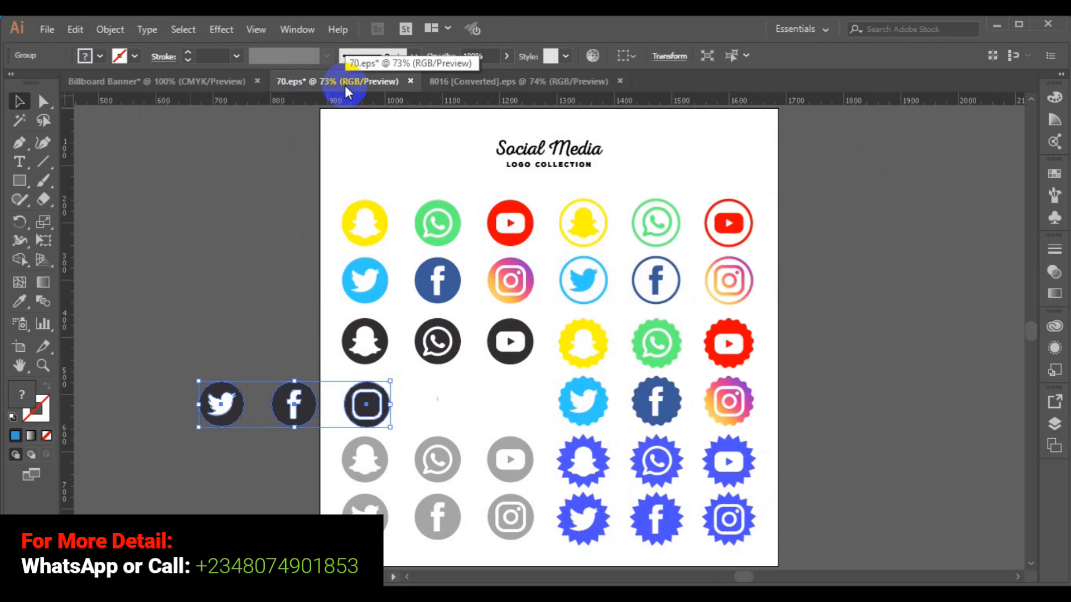
{"action": "key", "text": "ctrl+z"}
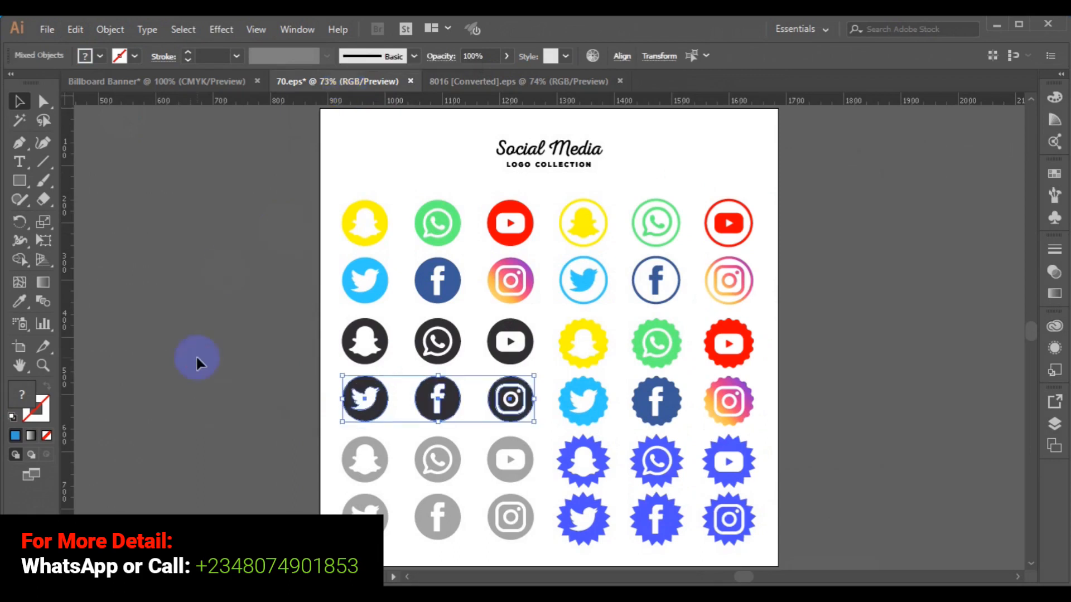
{"action": "left_click", "coordinate": [390, 427]}
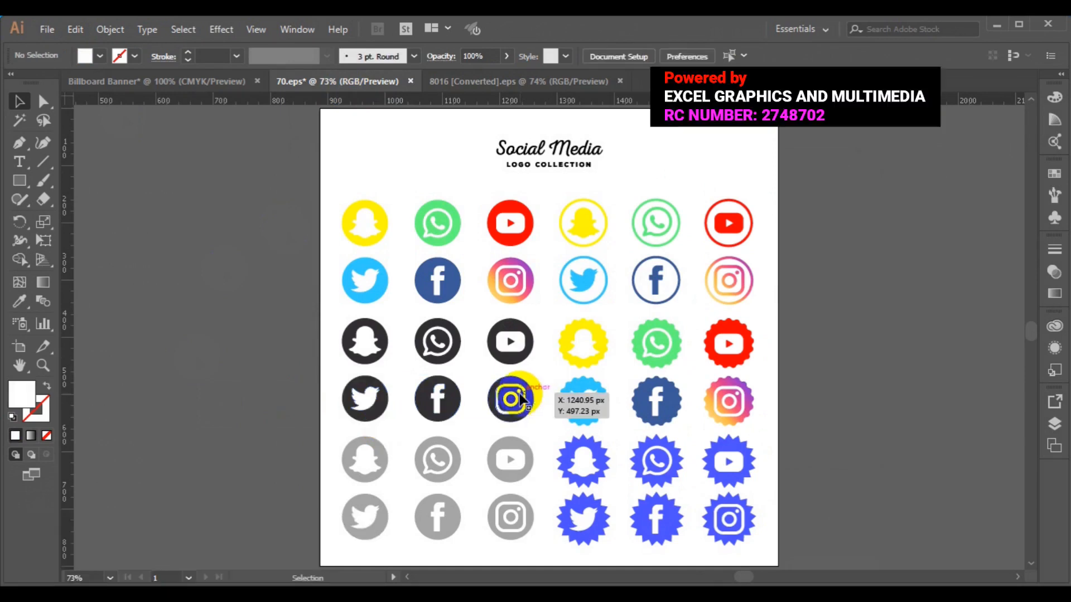
Group the white parts of the Instagram symbol on the black circle in the fourth row.
{"action": "left_click", "coordinate": [520, 395]}
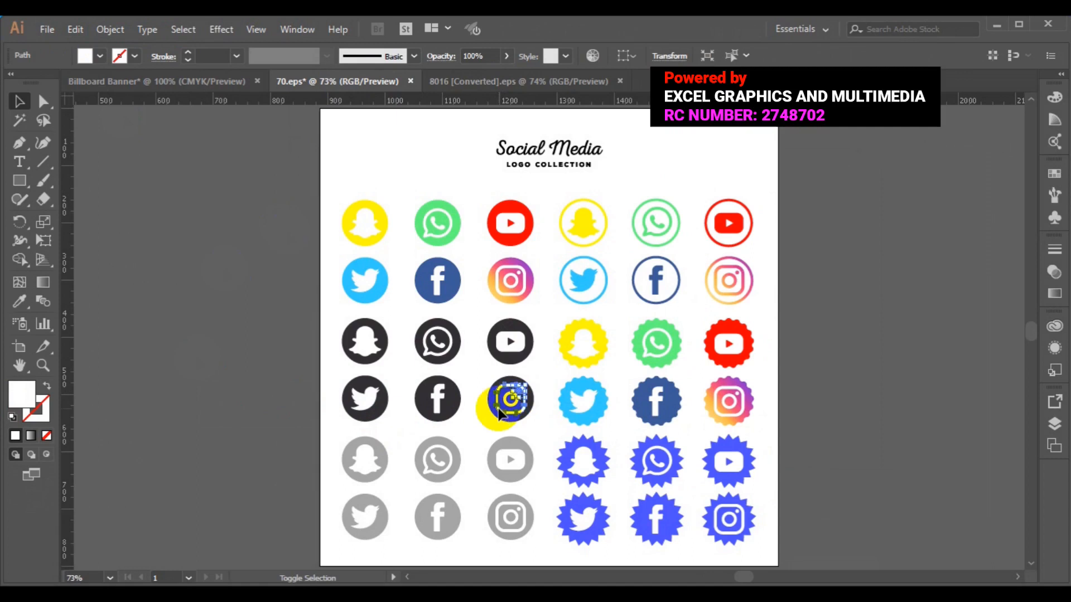
{"action": "left_click", "coordinate": [498, 409], "text": "shift"}
{"action": "key", "text": "ctrl+g"}
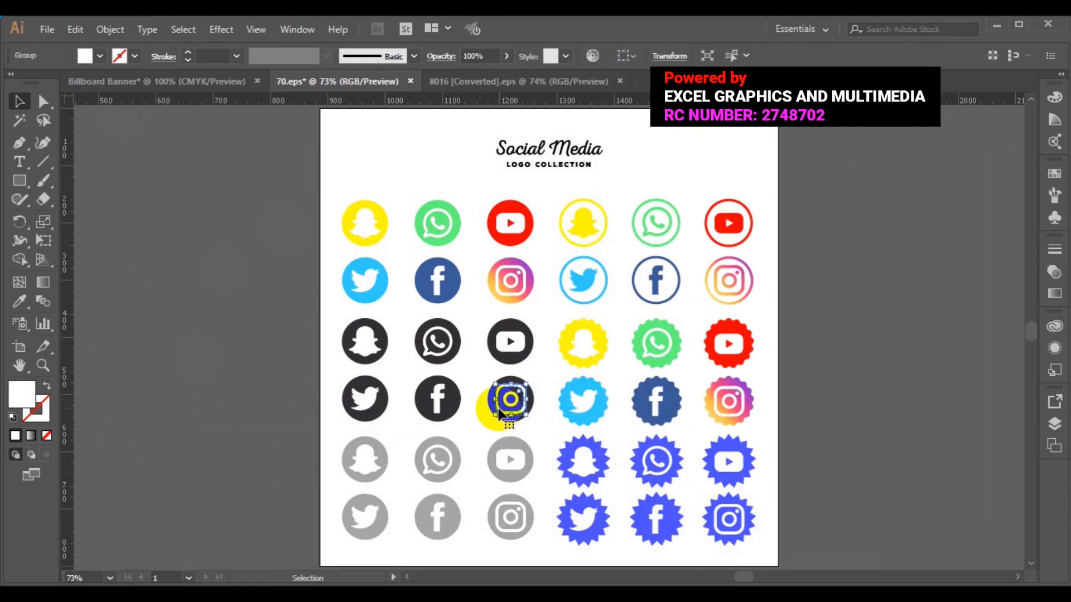
Try moving the grouped white Instagram symbol off its black circle, and undo the move.
{"action": "left_click_drag", "start_coordinate": [499, 411], "coordinate": [463, 410]}
{"action": "key", "text": "ctrl+c"}
{"action": "left_click_drag", "start_coordinate": [462, 410], "coordinate": [511, 407]}
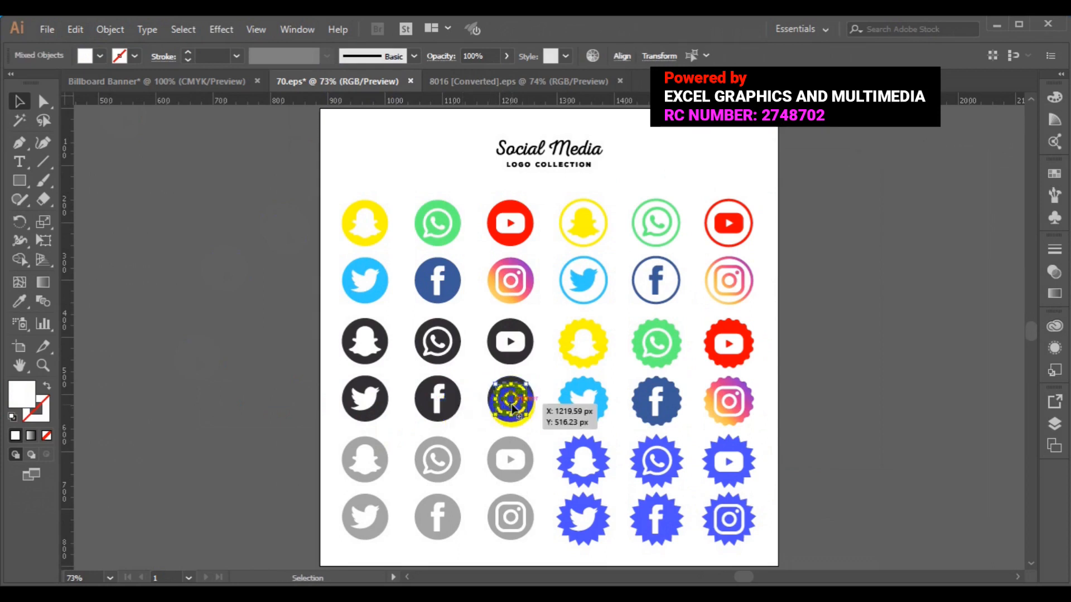
{"action": "key", "text": "ctrl+c"}
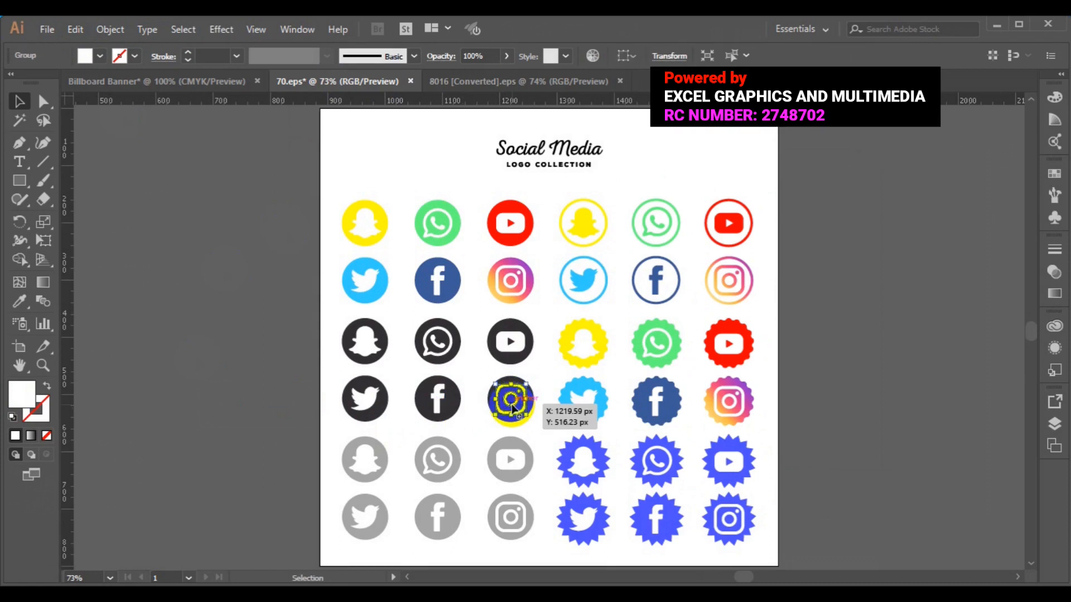
{"action": "left_click_drag", "start_coordinate": [506, 411], "coordinate": [468, 406]}
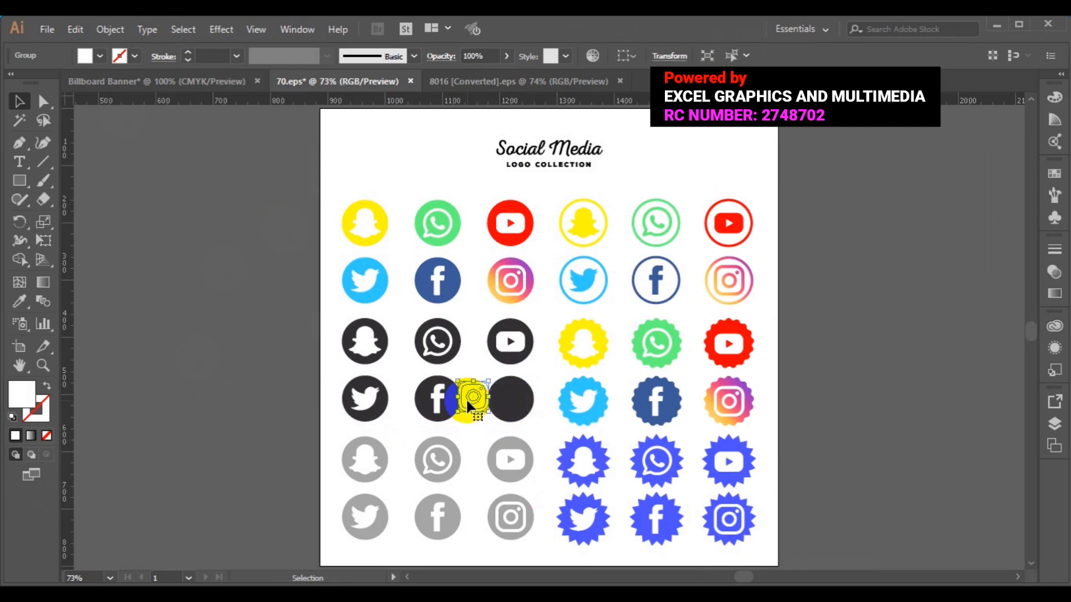
{"action": "key", "text": "ctrl+z"}
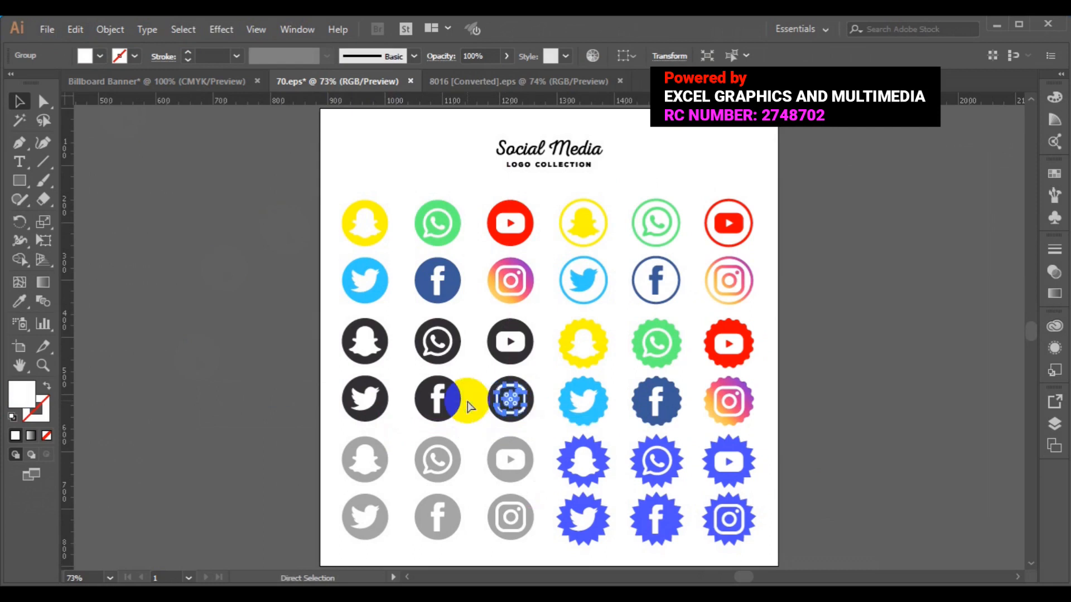
Select the black Instagram, Facebook and Twitter icons in the fourth row and group them.
{"action": "left_click_drag", "start_coordinate": [490, 399], "coordinate": [489, 406]}
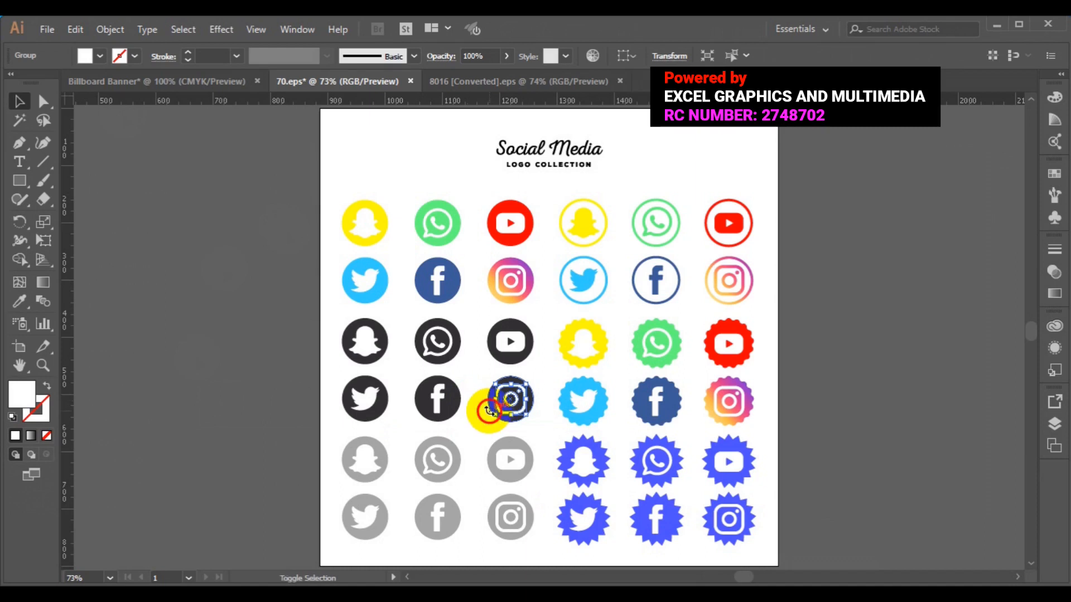
{"action": "left_click_drag", "start_coordinate": [489, 411], "coordinate": [493, 417]}
{"action": "left_click", "coordinate": [493, 415], "text": "shift"}
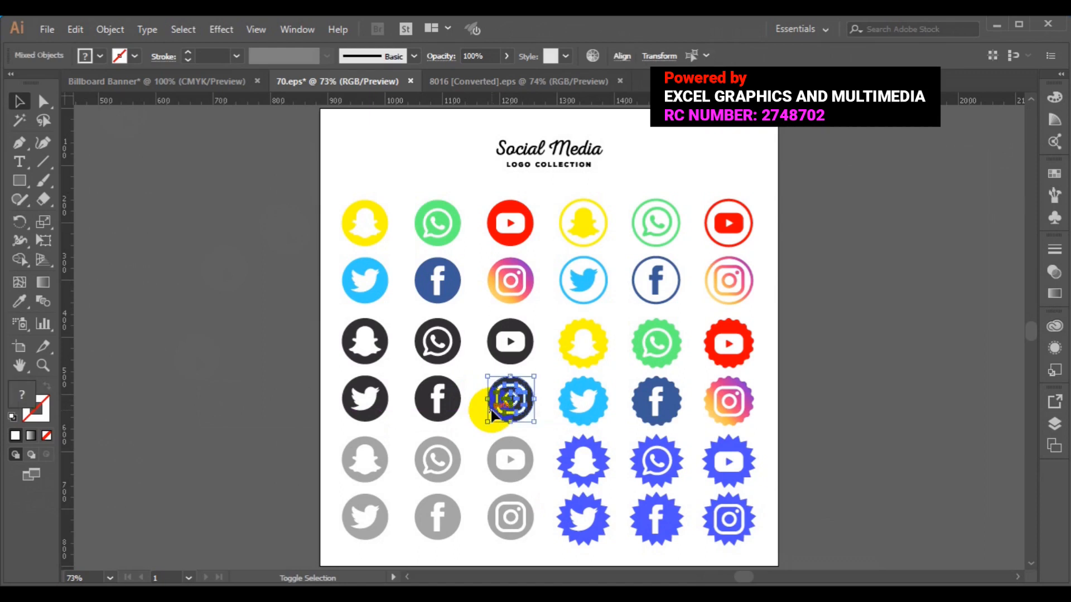
{"action": "left_click", "coordinate": [437, 413], "text": "shift"}
{"action": "left_click", "coordinate": [422, 416], "text": "shift"}
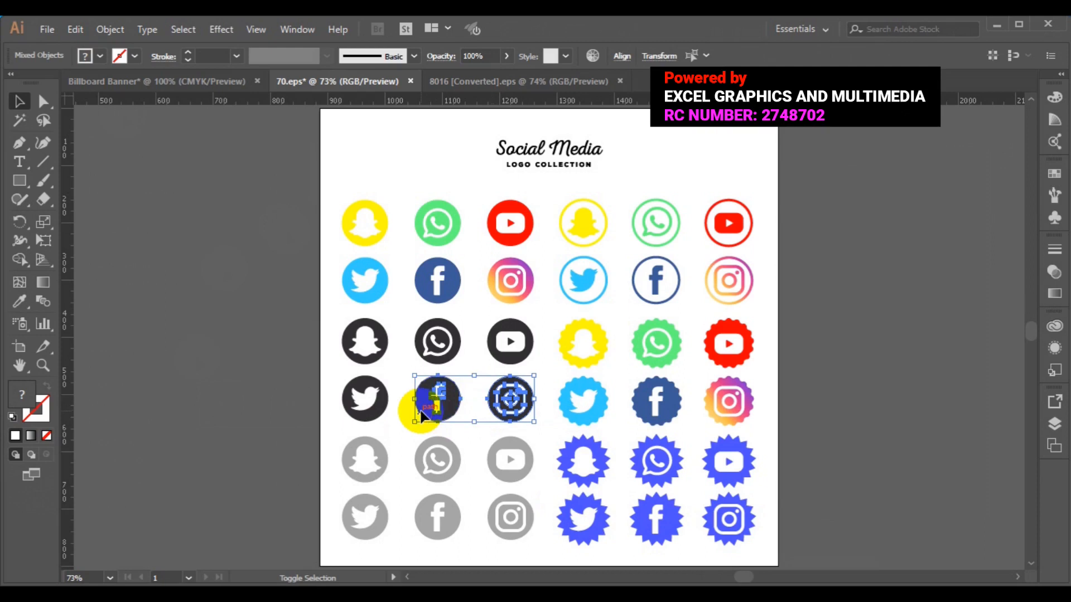
{"action": "left_click", "coordinate": [364, 402], "text": "shift"}
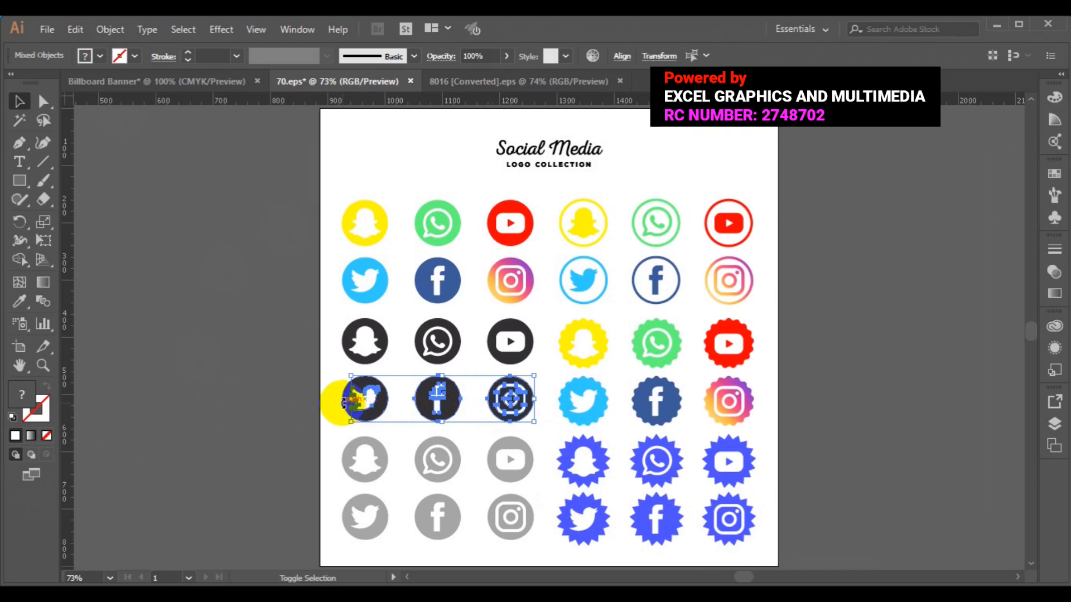
{"action": "left_click", "coordinate": [346, 403], "text": "shift"}
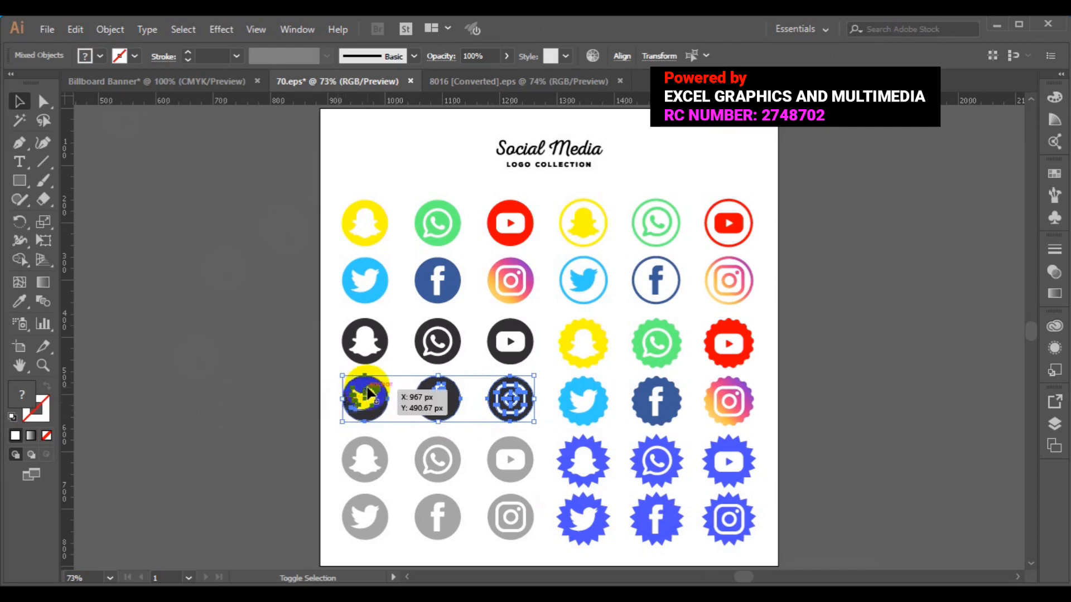
{"action": "left_click_drag", "start_coordinate": [361, 388], "coordinate": [362, 391]}
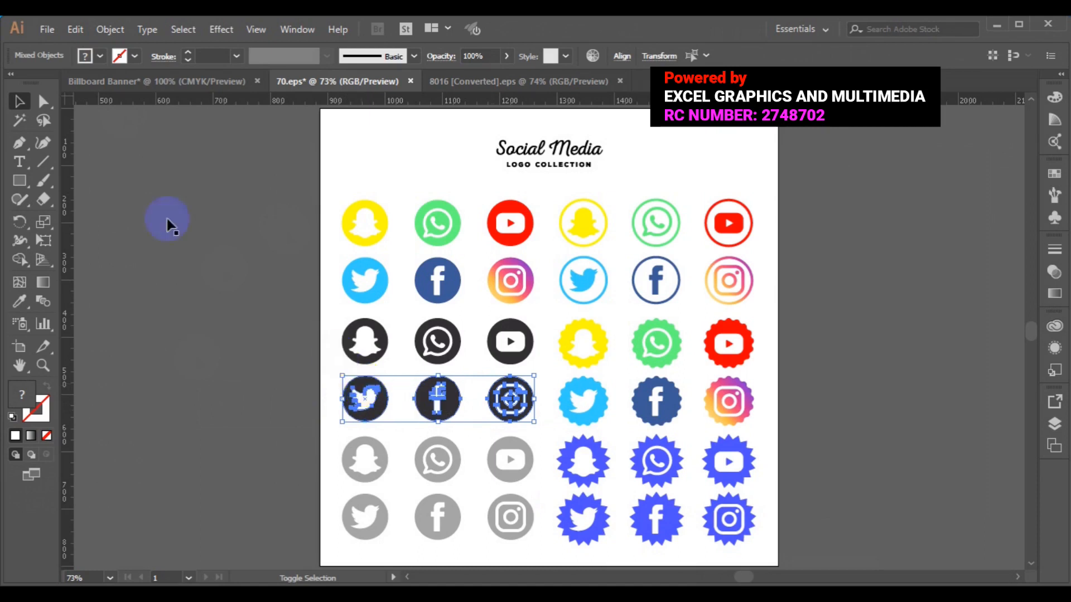
{"action": "left_click", "coordinate": [113, 31]}
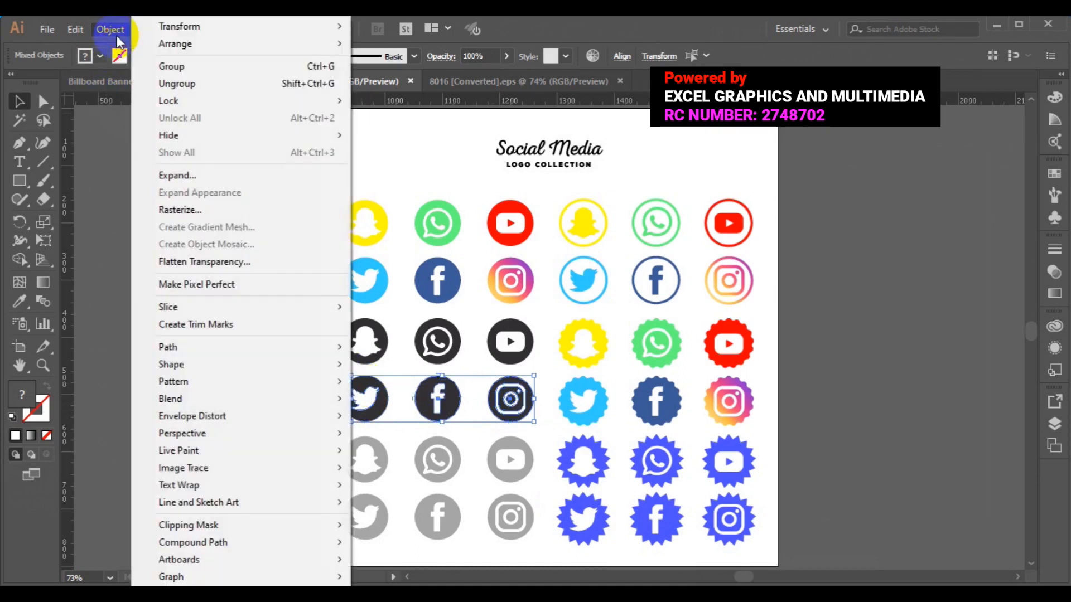
{"action": "left_click", "coordinate": [168, 69]}
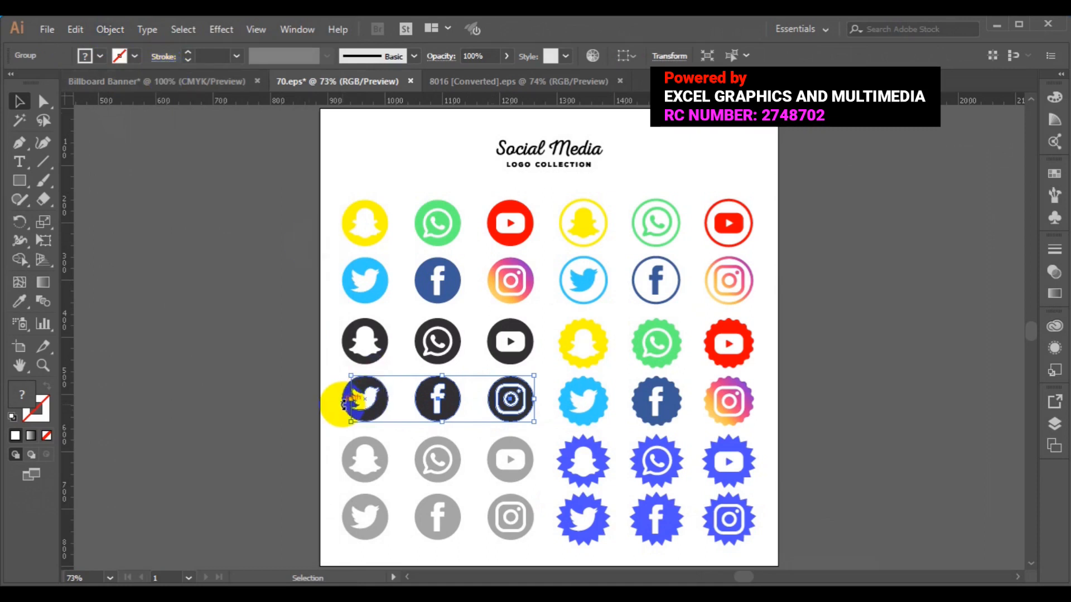
Group the Twitter icon's black background circle together with the existing group of three icons.
{"action": "left_click", "coordinate": [300, 406]}
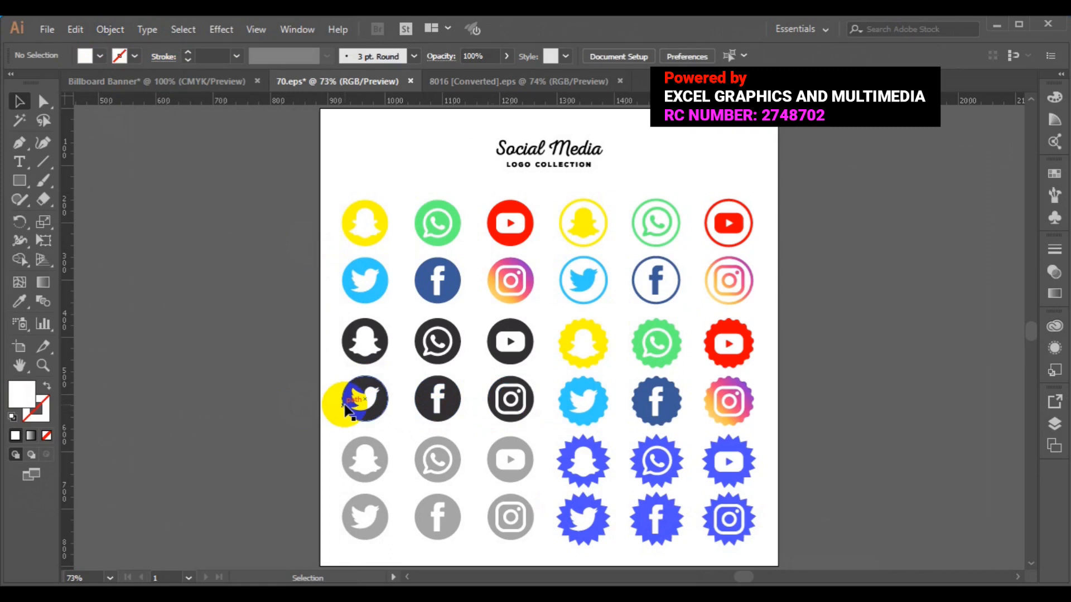
{"action": "left_click", "coordinate": [347, 409]}
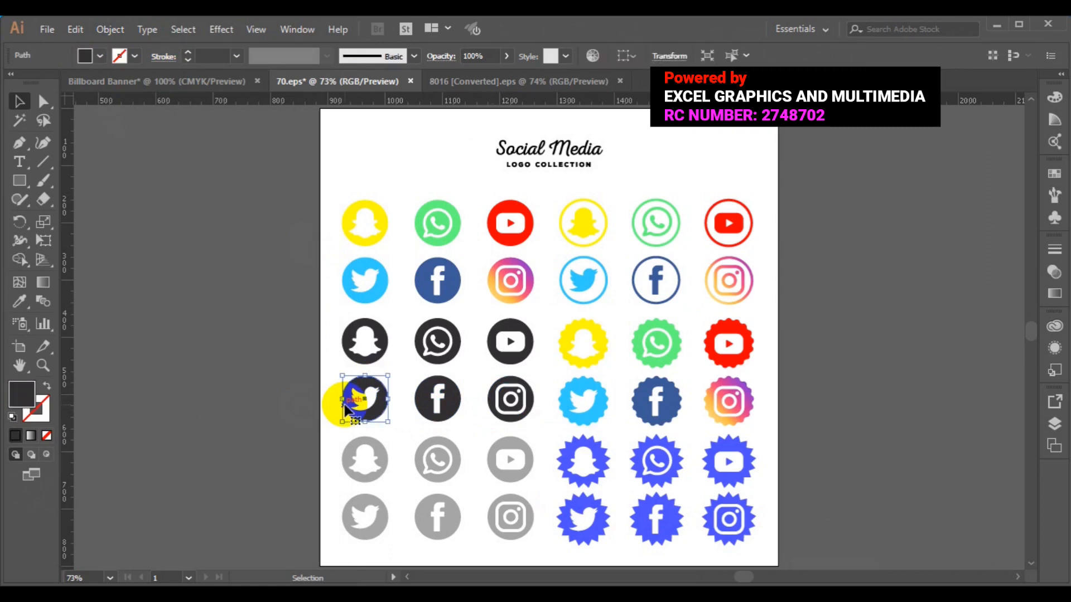
{"action": "left_click", "coordinate": [428, 410], "text": "shift"}
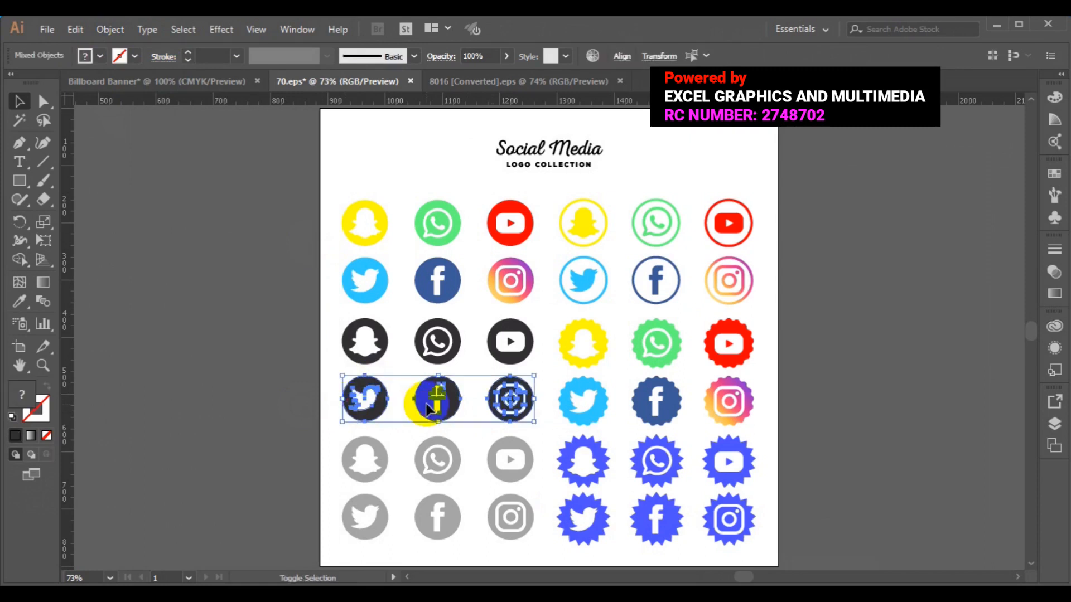
{"action": "key", "text": "ctrl+g"}
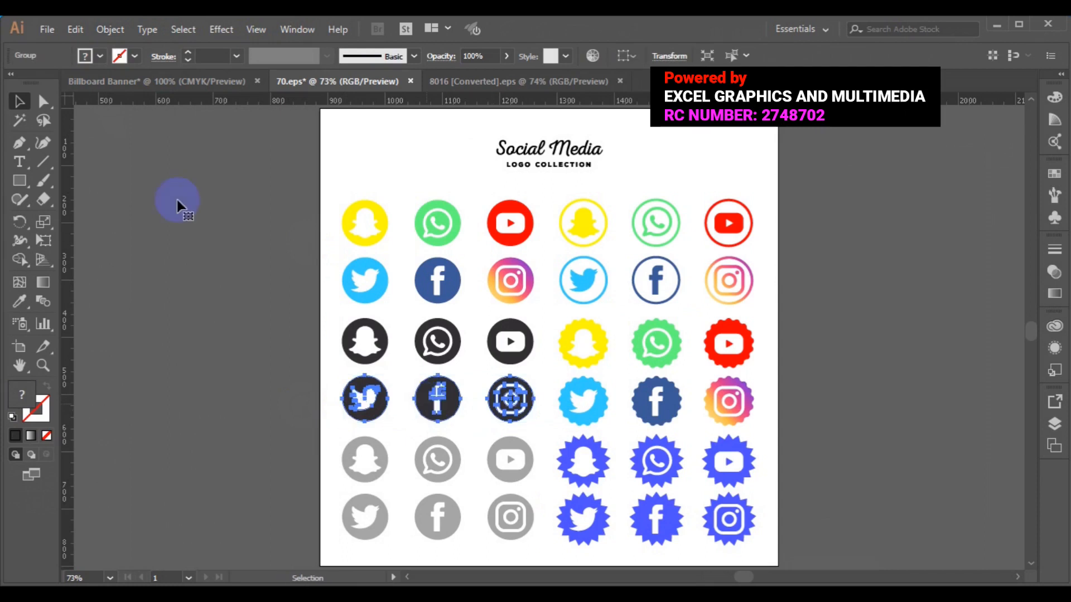
Copy the grouped black Twitter, Facebook and Instagram icons from 70.eps and paste them into the Billboard Banner document.
{"action": "left_click", "coordinate": [76, 30]}
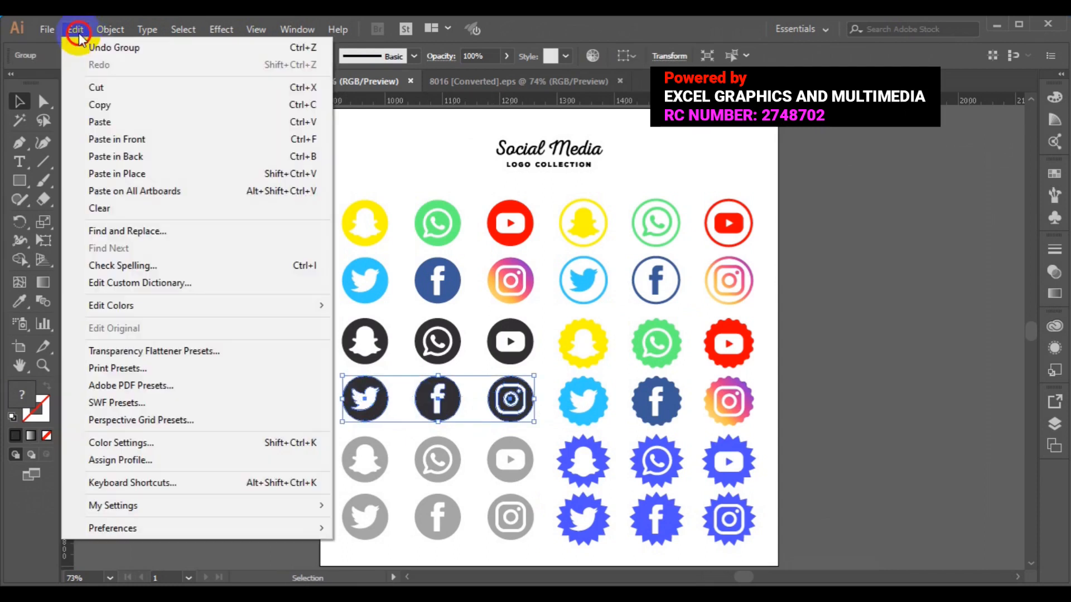
{"action": "left_click", "coordinate": [109, 100]}
{"action": "left_click", "coordinate": [140, 83]}
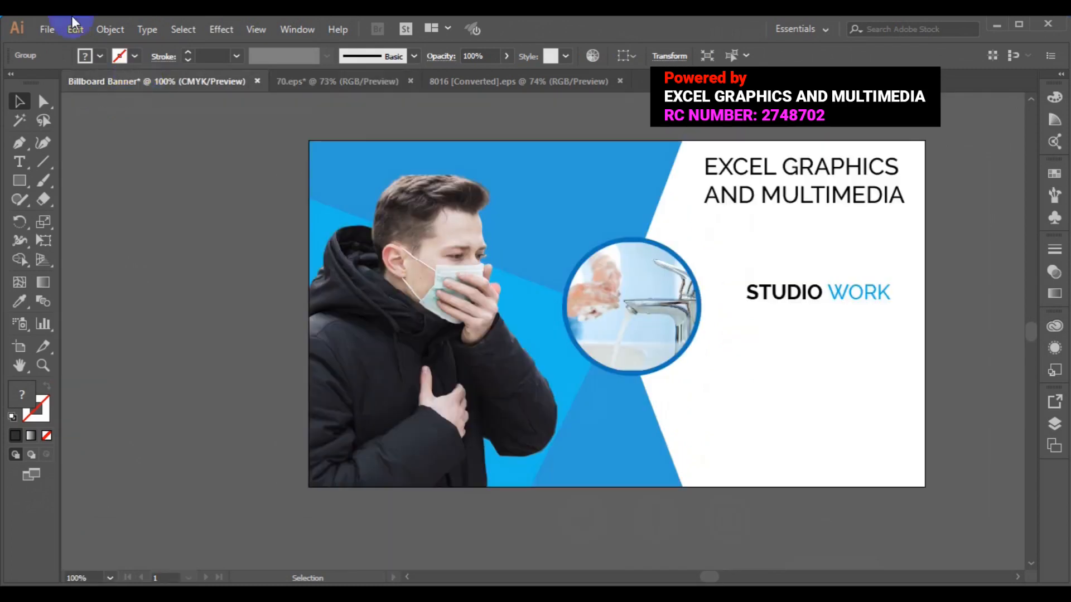
{"action": "key", "text": "ctrl+shift+a"}
{"action": "left_click", "coordinate": [76, 29]}
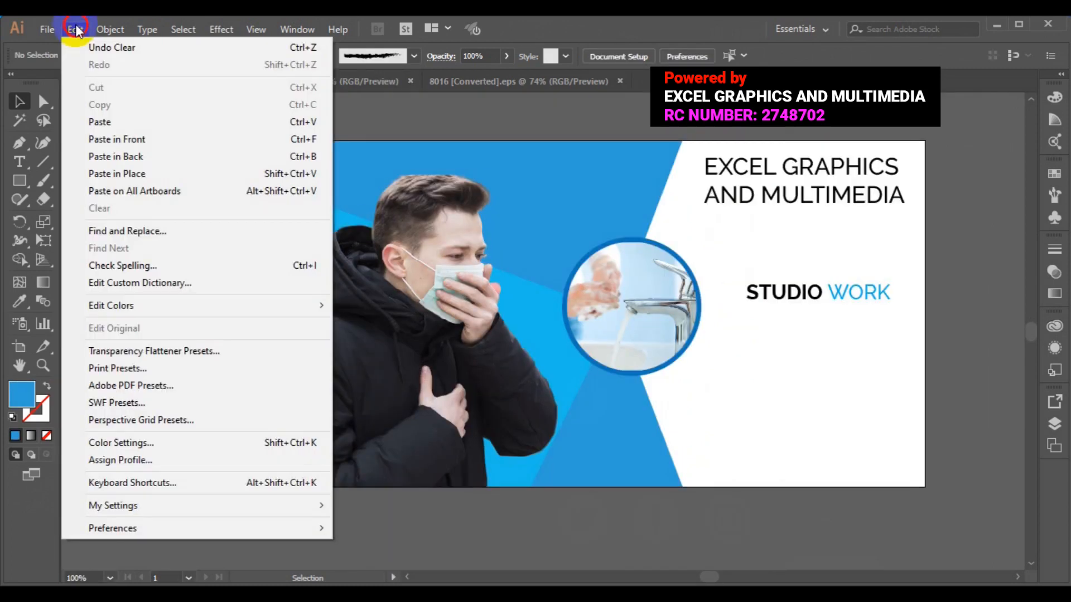
{"action": "left_click", "coordinate": [124, 124]}
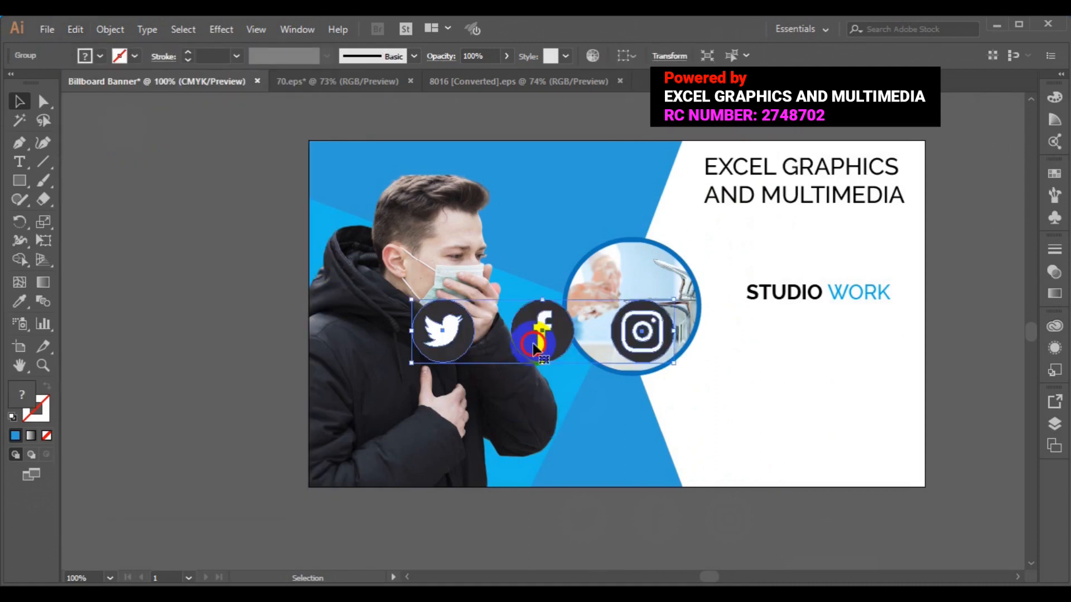
Scale down the pasted group of social media icons and position it in the lower part of the banner's white area.
{"action": "left_click_drag", "start_coordinate": [587, 373], "coordinate": [903, 466]}
{"action": "key", "text": "shift"}
{"action": "left_click_drag", "start_coordinate": [922, 483], "coordinate": [893, 471]}
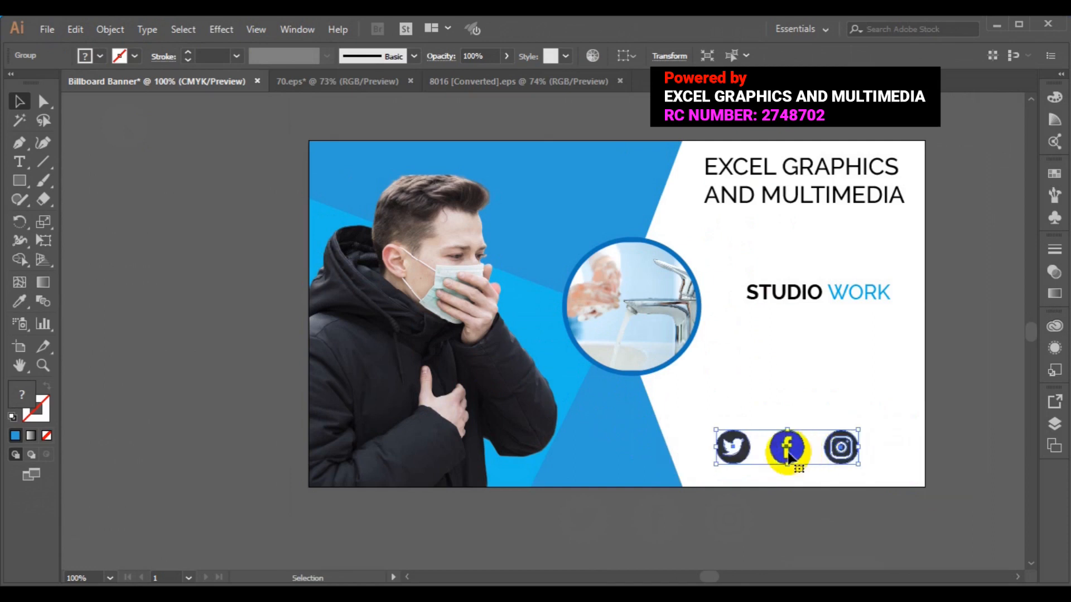
{"action": "left_click_drag", "start_coordinate": [805, 462], "coordinate": [828, 461]}
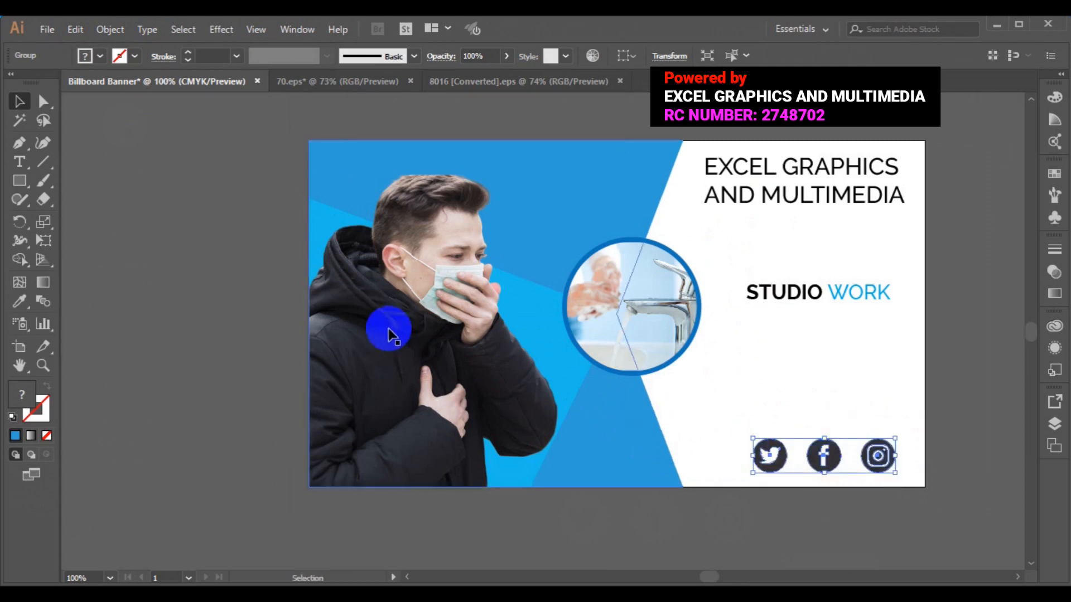
Ungroup the social media icons repeatedly until their circles and symbols are separate objects, and deselect everything.
{"action": "left_click", "coordinate": [112, 32]}
{"action": "left_click", "coordinate": [174, 83]}
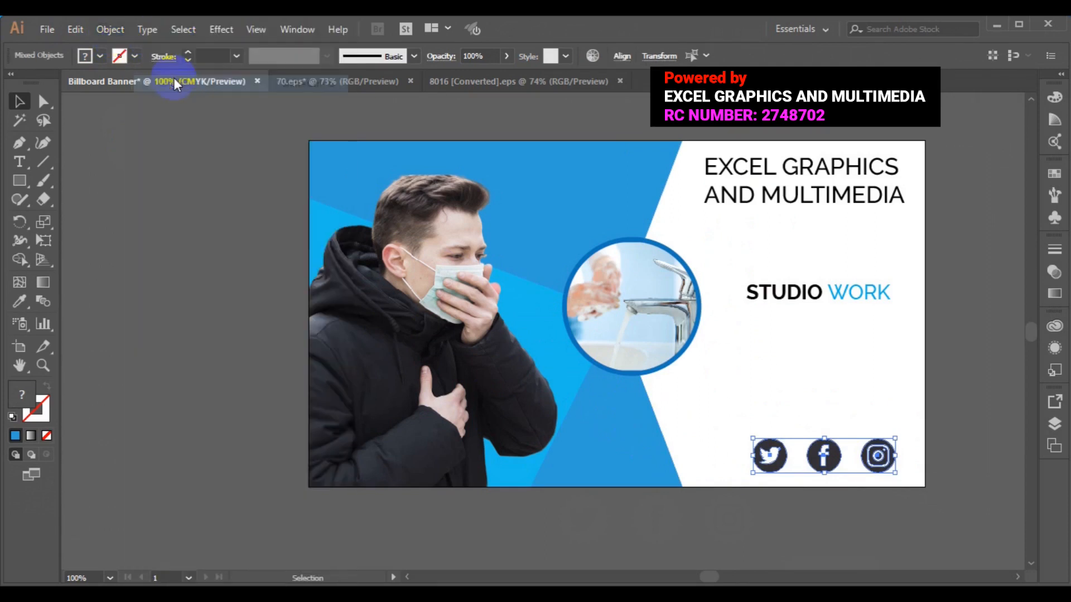
{"action": "left_click", "coordinate": [110, 30]}
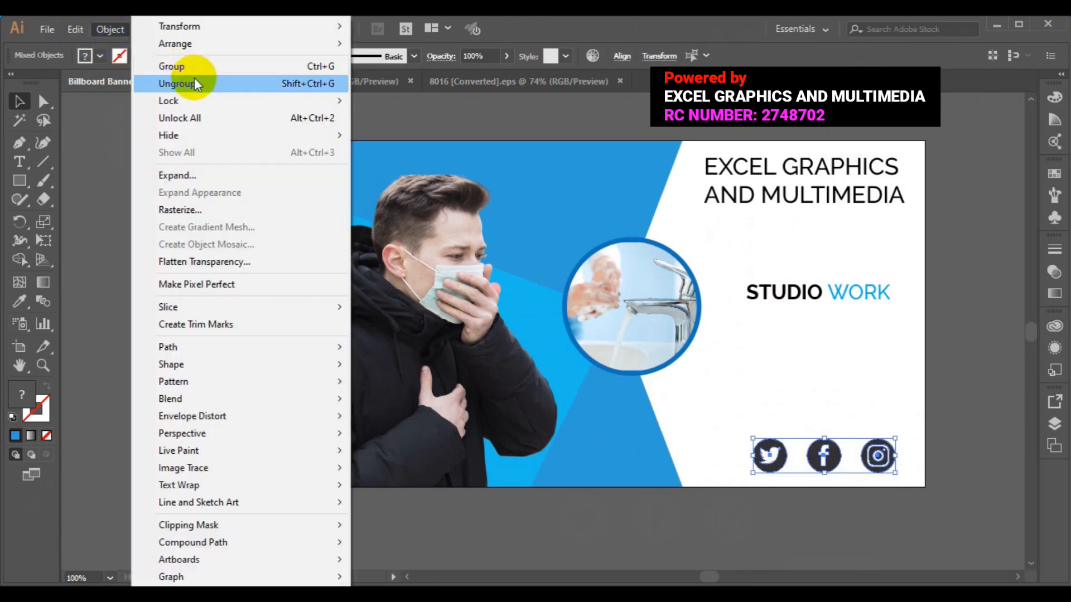
{"action": "left_click", "coordinate": [195, 83]}
{"action": "left_click", "coordinate": [119, 32]}
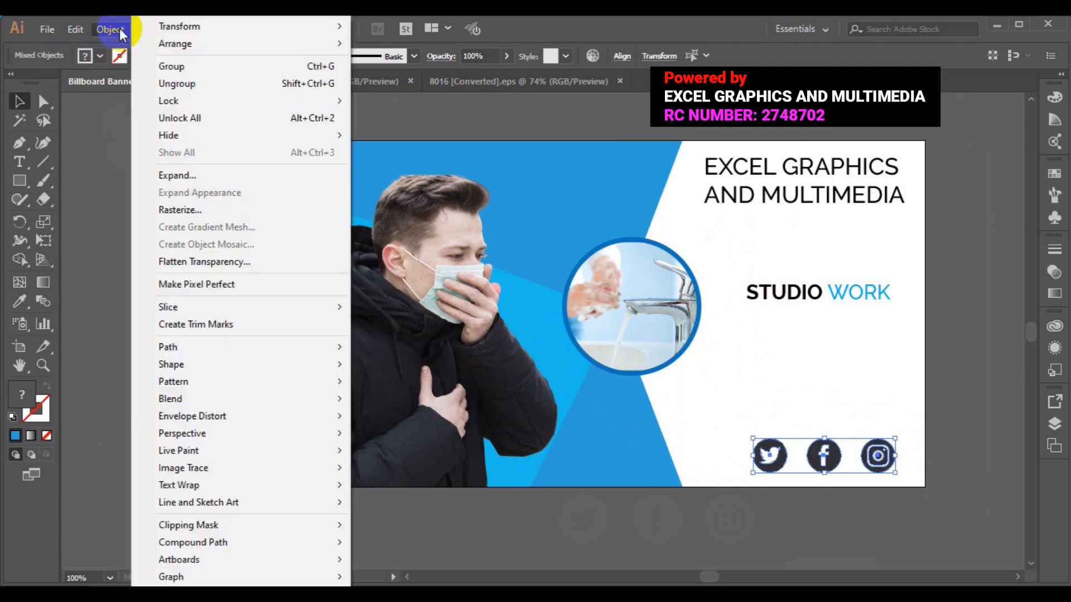
{"action": "left_click", "coordinate": [196, 85]}
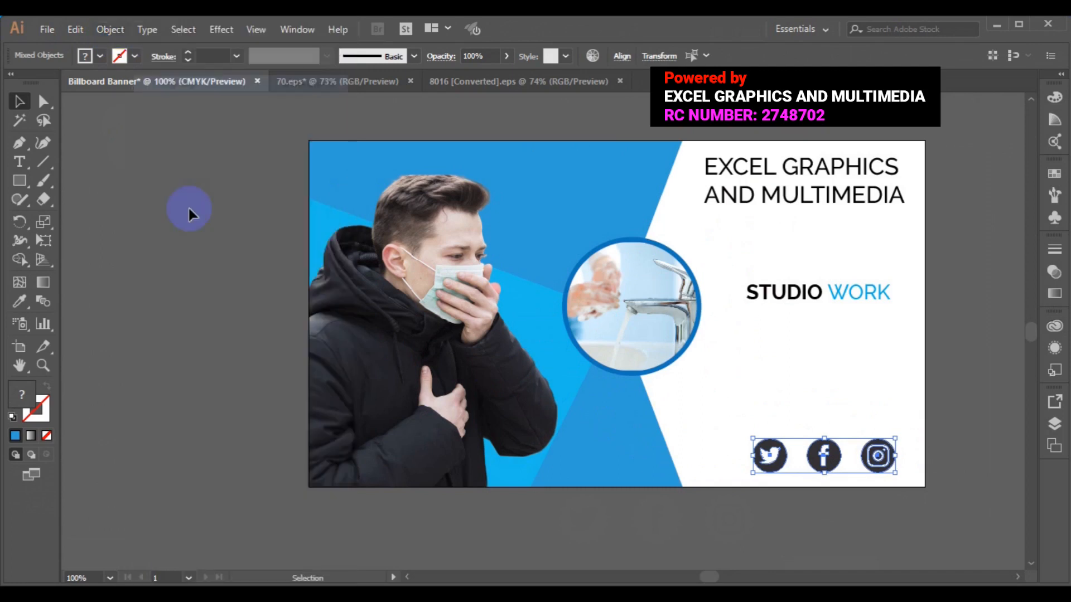
{"action": "left_click", "coordinate": [411, 363]}
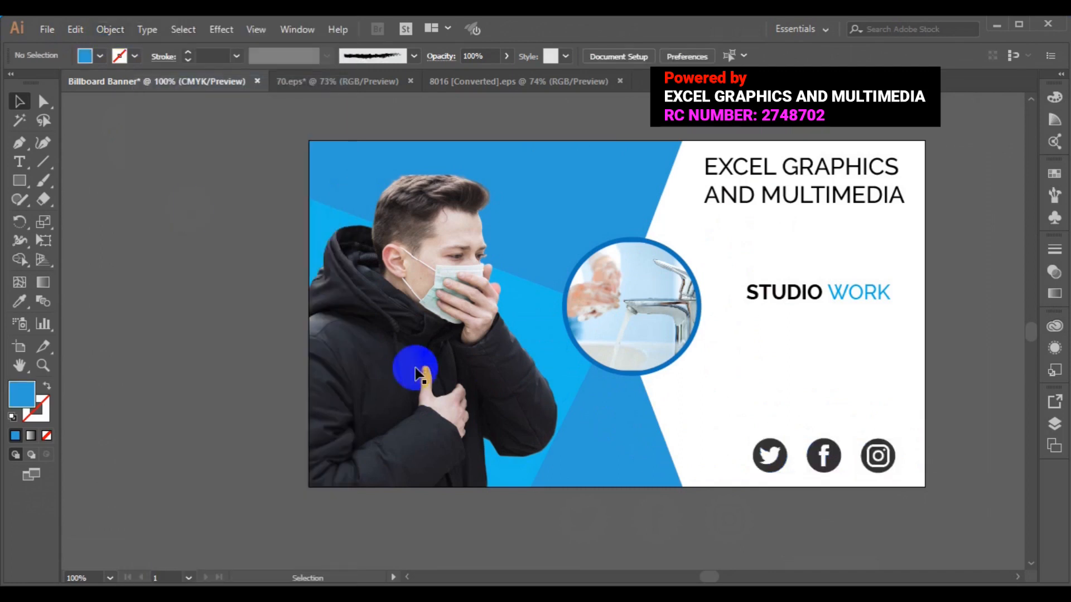
{"action": "left_click", "coordinate": [773, 471]}
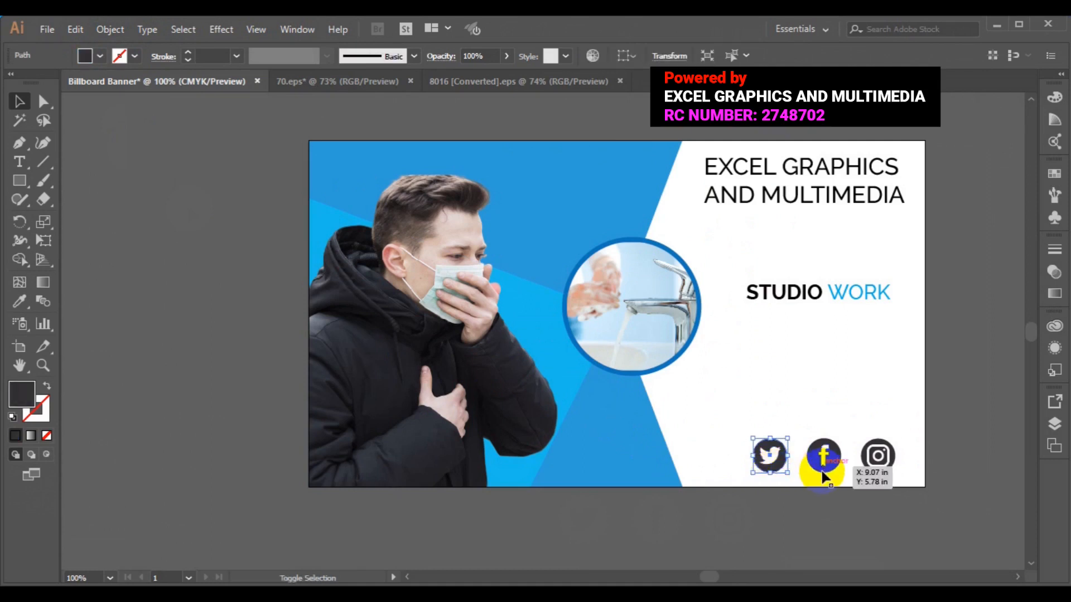
{"action": "left_click", "coordinate": [889, 465], "text": "shift"}
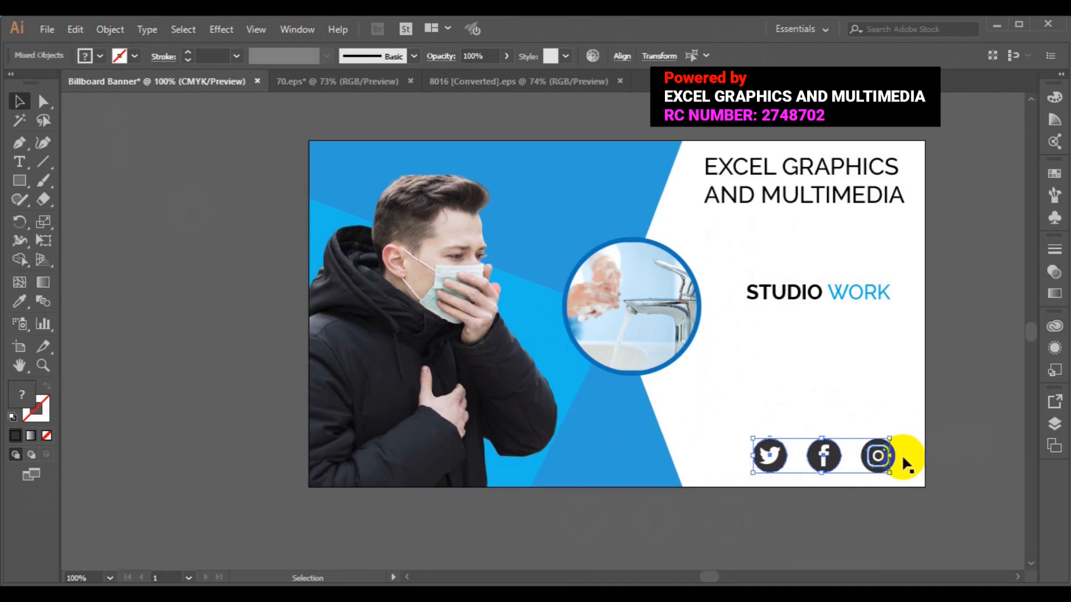
{"action": "left_click", "coordinate": [903, 458]}
Fill the background circles of the Instagram, Facebook and Twitter icons with the blue of the hand-washing photo's ring.
{"action": "left_click", "coordinate": [896, 457]}
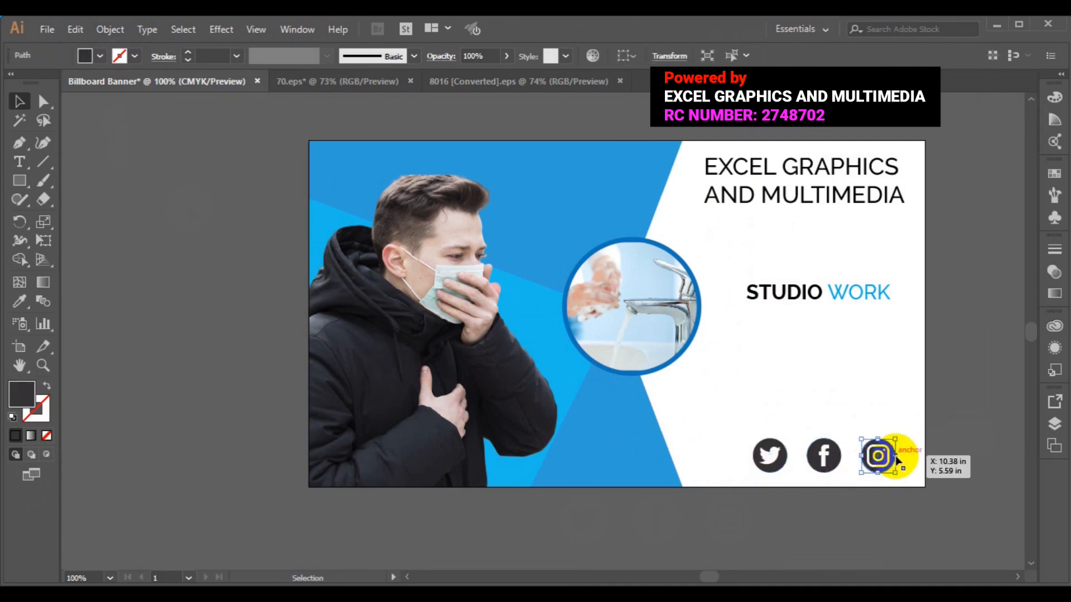
{"action": "left_click", "coordinate": [827, 472], "text": "shift"}
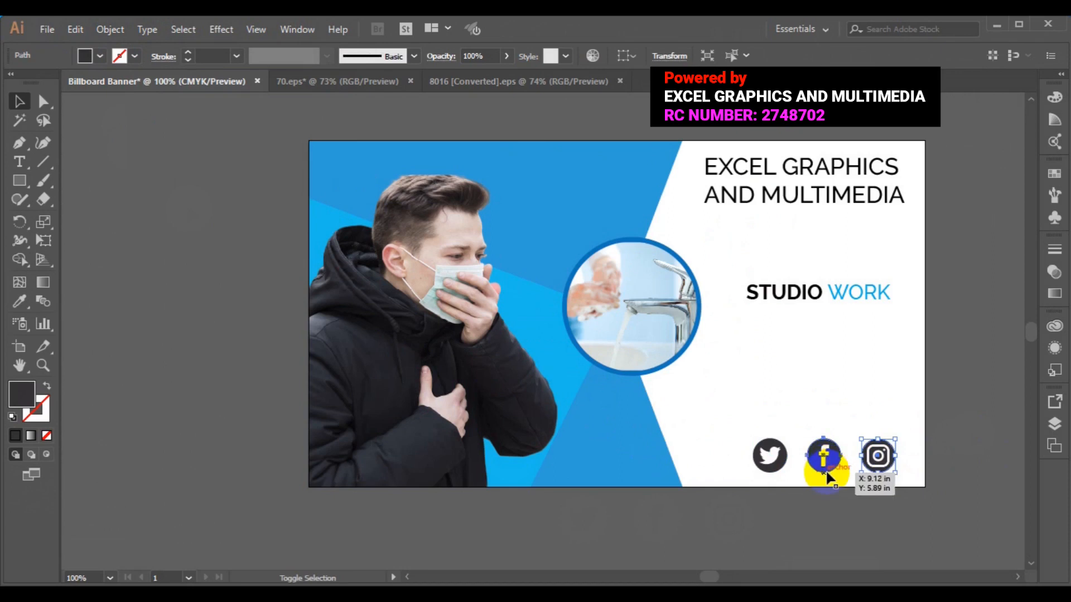
{"action": "left_click", "coordinate": [770, 473], "text": "shift"}
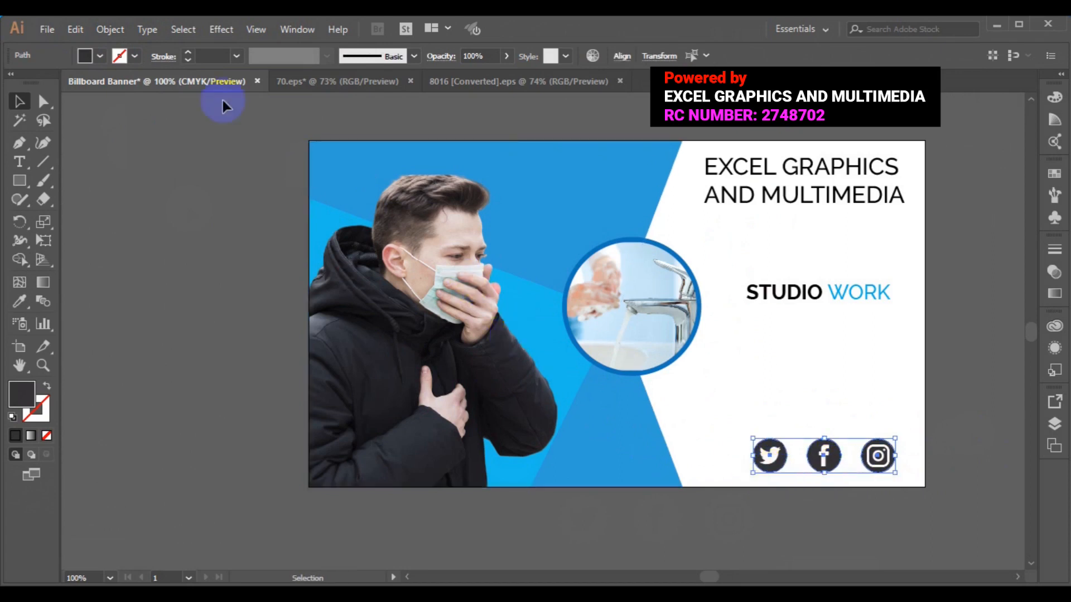
{"action": "left_click", "coordinate": [100, 57]}
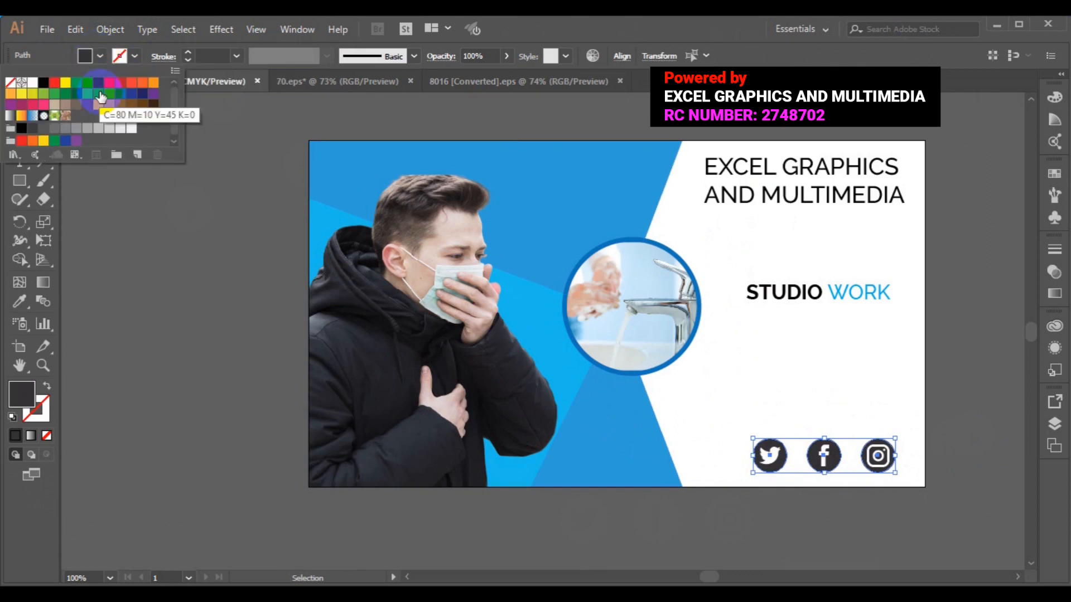
{"action": "left_click", "coordinate": [119, 100]}
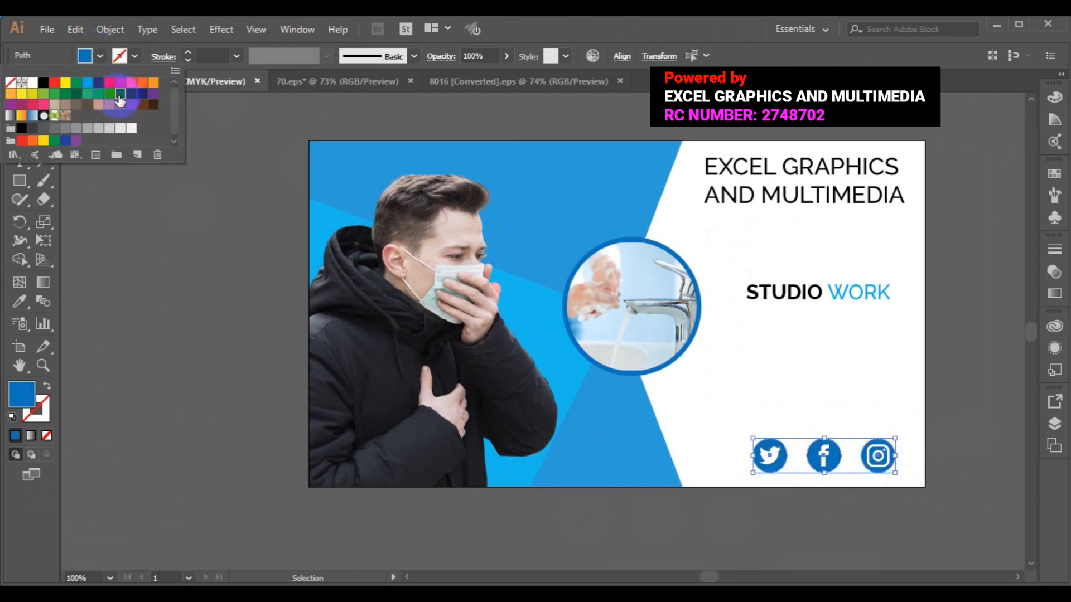
{"action": "left_click", "coordinate": [148, 244]}
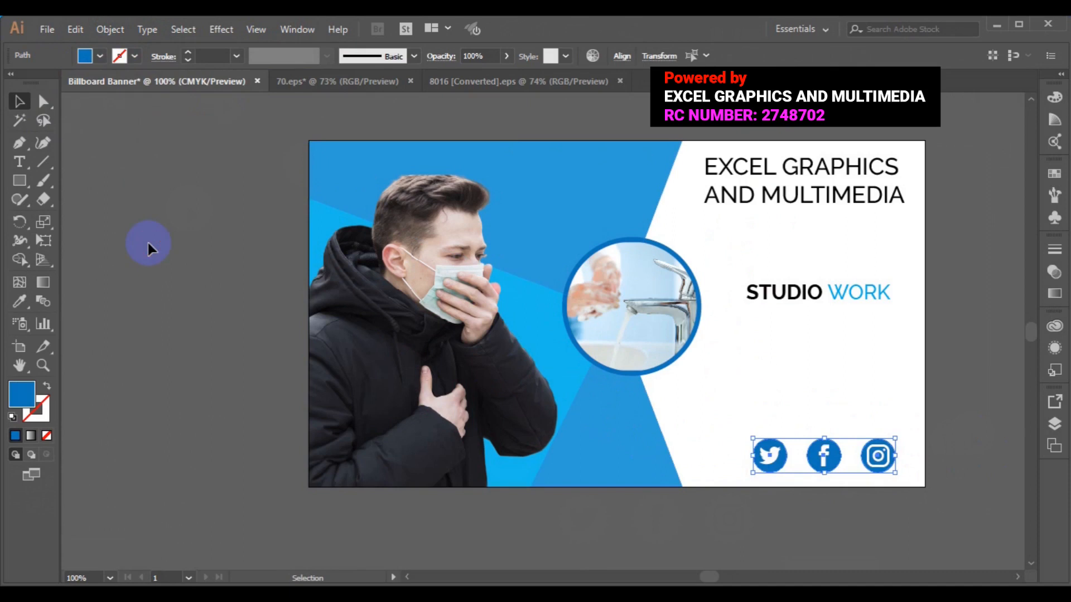
{"action": "left_click", "coordinate": [148, 243]}
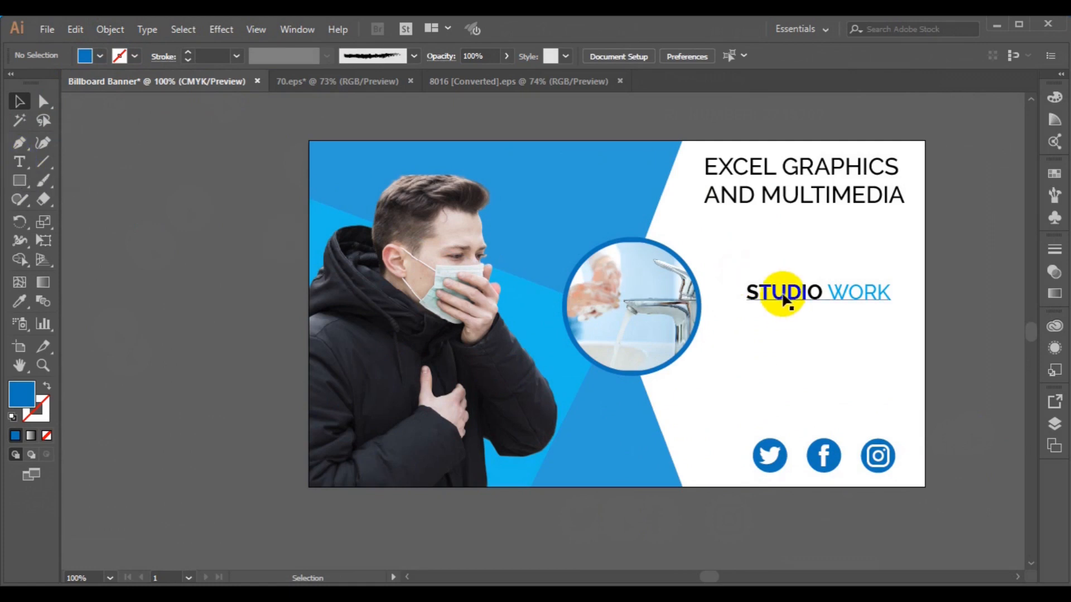
Duplicate the STUDIO WORK text beside the Twitter icon and change the copy's wording to FOLLOW US.
{"action": "left_click_drag", "start_coordinate": [785, 300], "coordinate": [648, 461]}
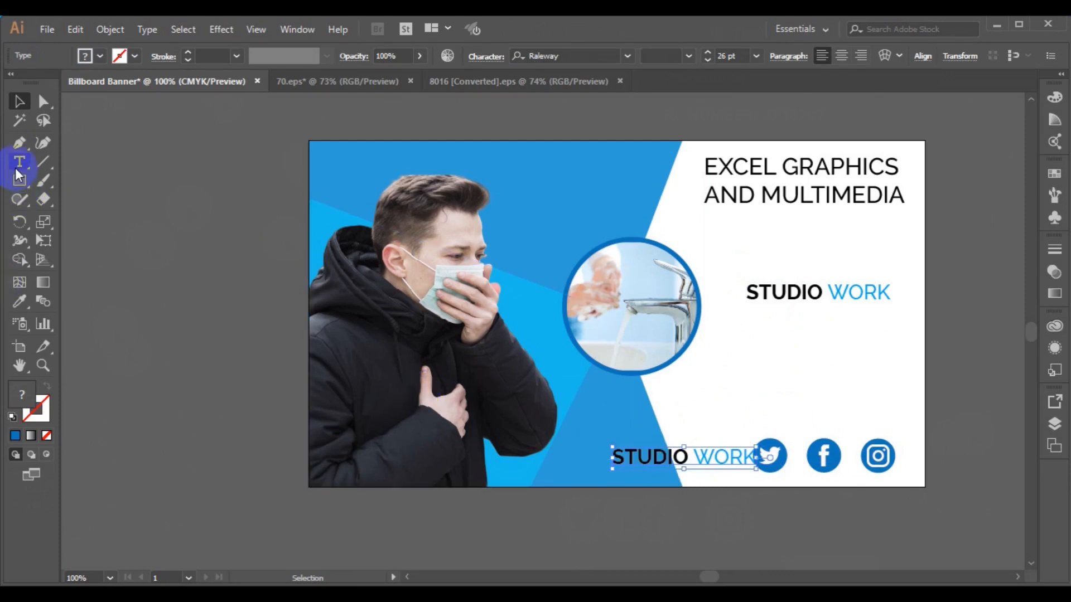
{"action": "left_click", "coordinate": [17, 168]}
{"action": "left_click", "coordinate": [660, 457]}
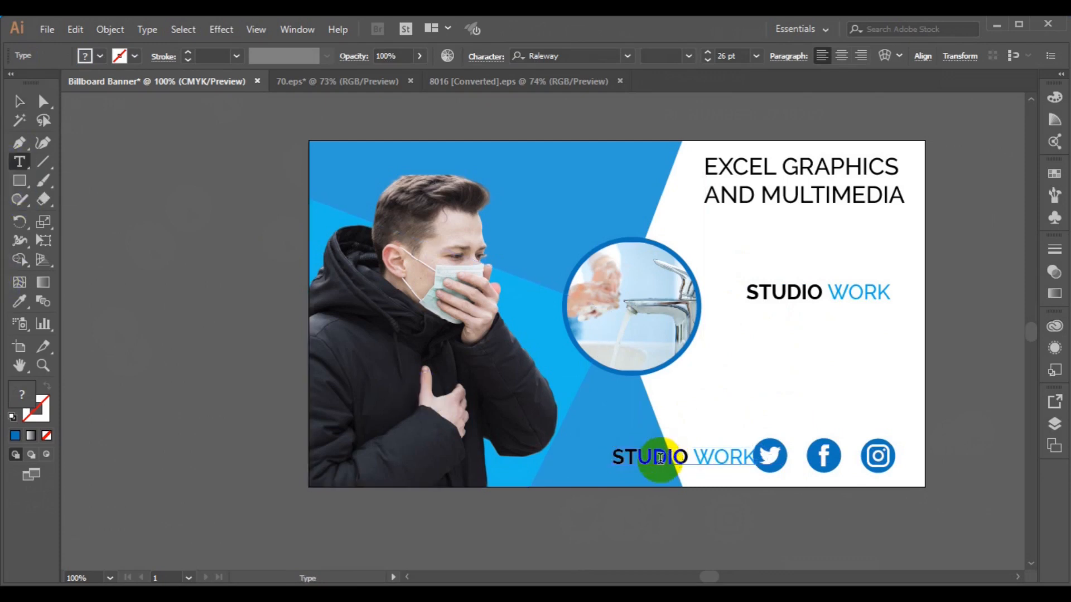
{"action": "triple_click", "coordinate": [661, 457]}
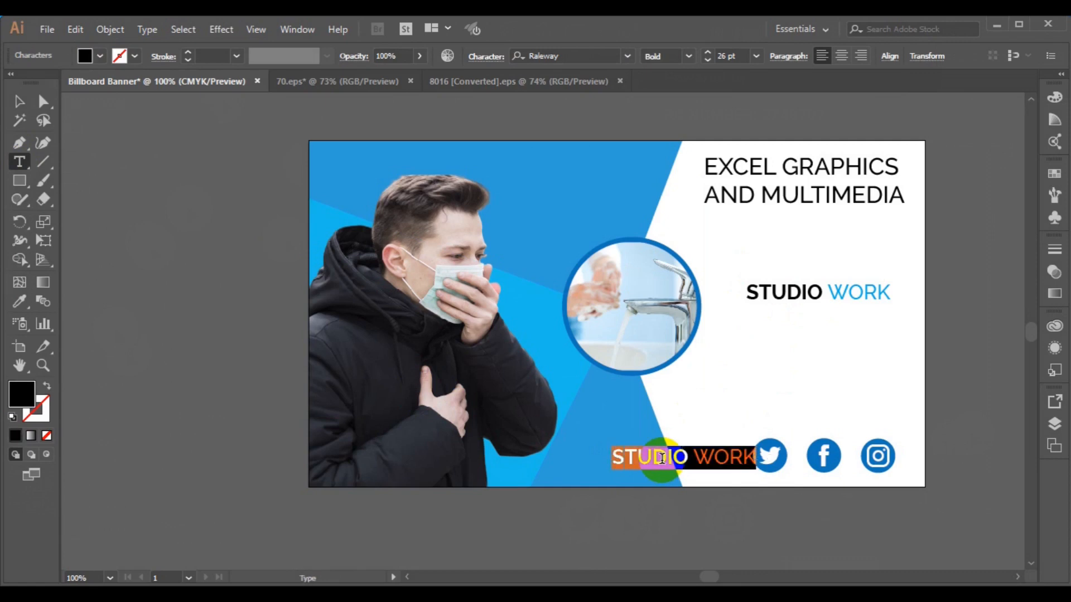
{"action": "type", "text": "FOLLOW"}
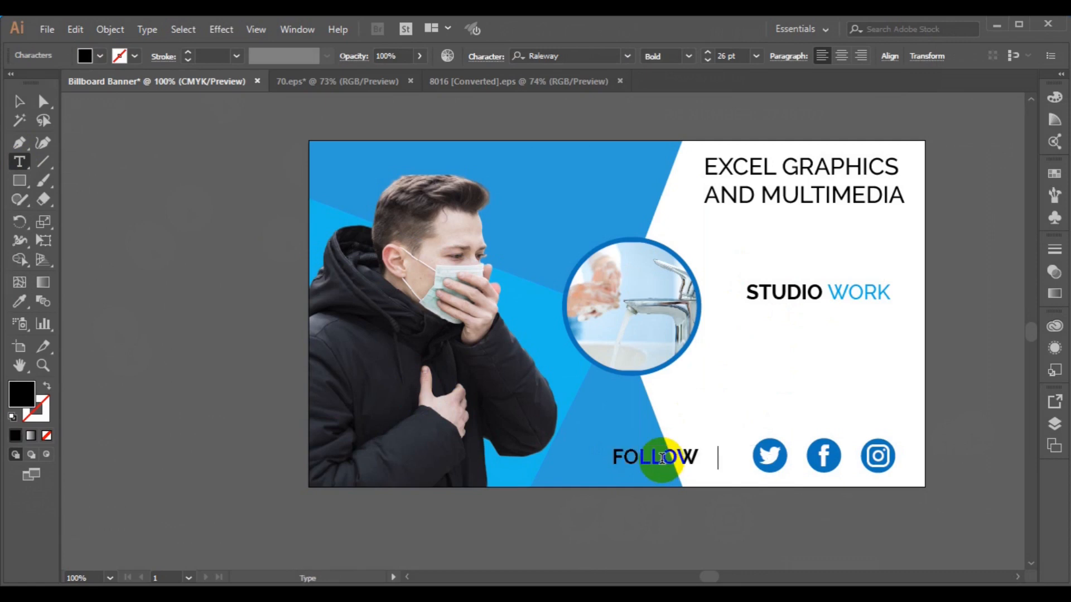
{"action": "type", "text": " US"}
Set the FOLLOW US text's font size to 20 pt.
{"action": "triple_click", "coordinate": [661, 457]}
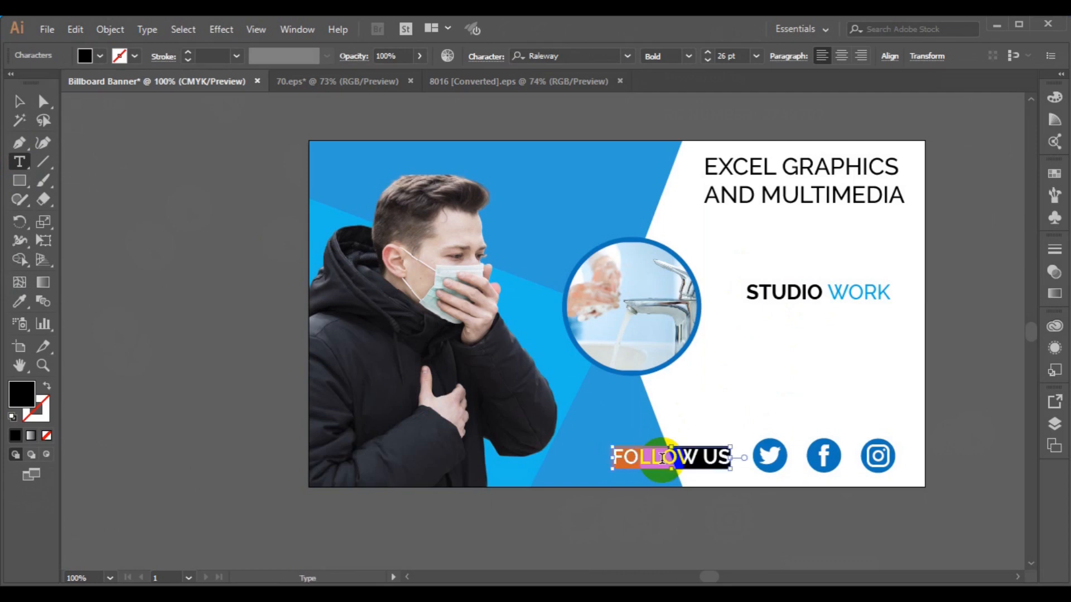
{"action": "left_click", "coordinate": [756, 56]}
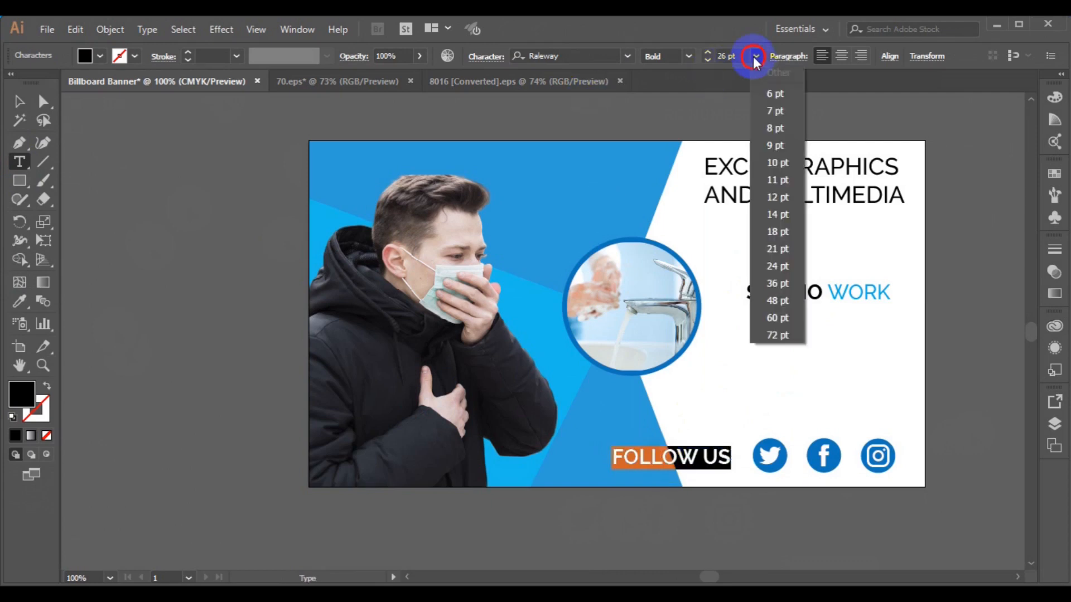
{"action": "left_click", "coordinate": [778, 214]}
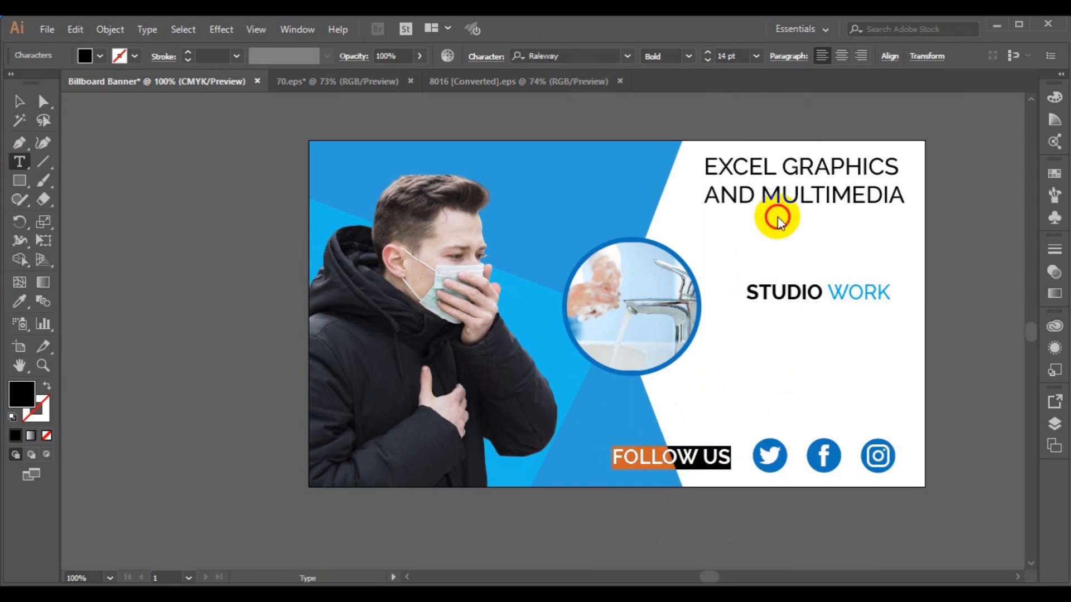
{"action": "left_click", "coordinate": [705, 51]}
{"action": "left_click", "coordinate": [705, 51]}
{"action": "left_click", "coordinate": [705, 52]}
{"action": "left_click", "coordinate": [705, 51]}
{"action": "left_click", "coordinate": [705, 51]}
{"action": "left_click", "coordinate": [704, 51]}
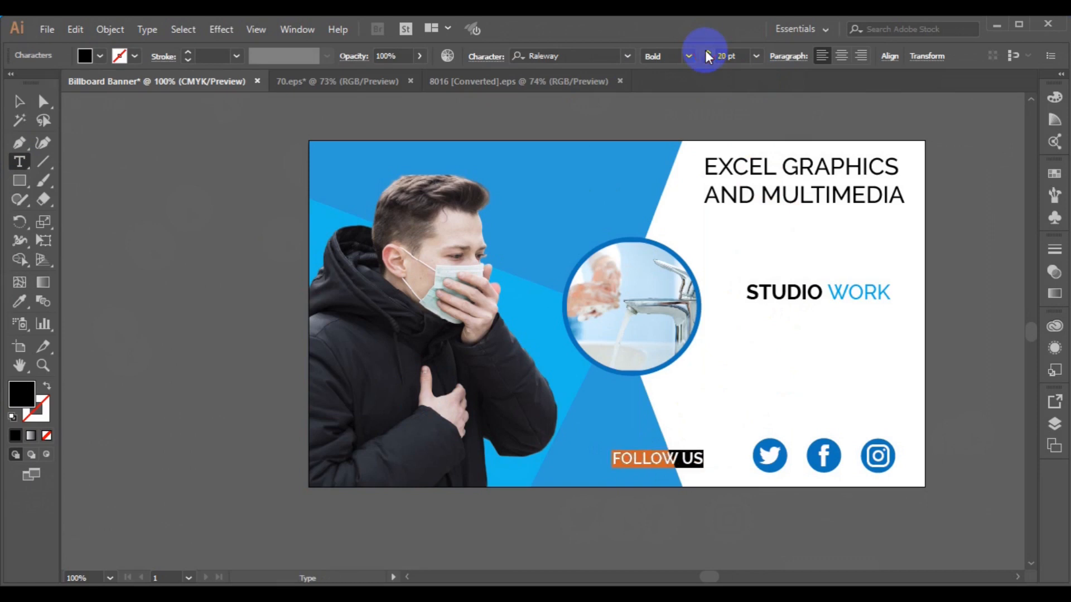
{"action": "left_click", "coordinate": [19, 101]}
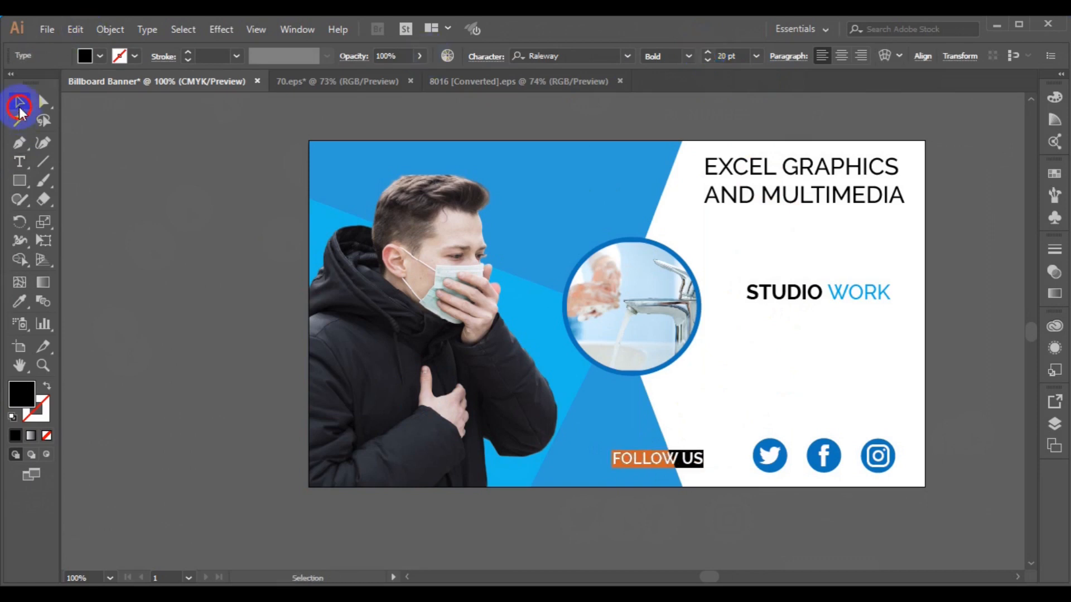
Group the white Twitter symbol with its blue circle, and group the Facebook symbol with its own circle.
{"action": "left_click", "coordinate": [773, 466]}
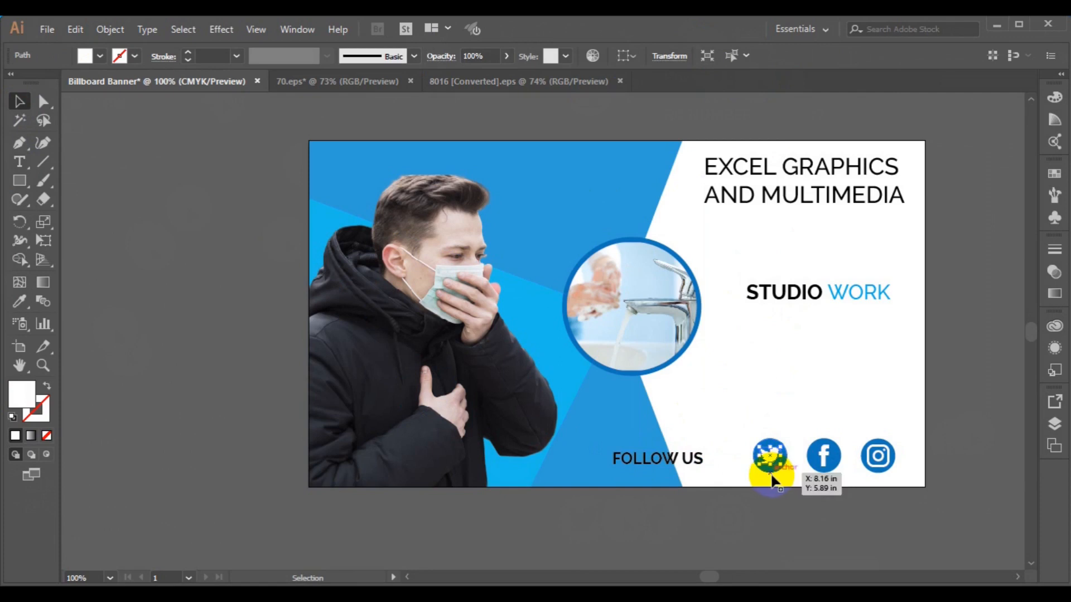
{"action": "left_click", "coordinate": [773, 477]}
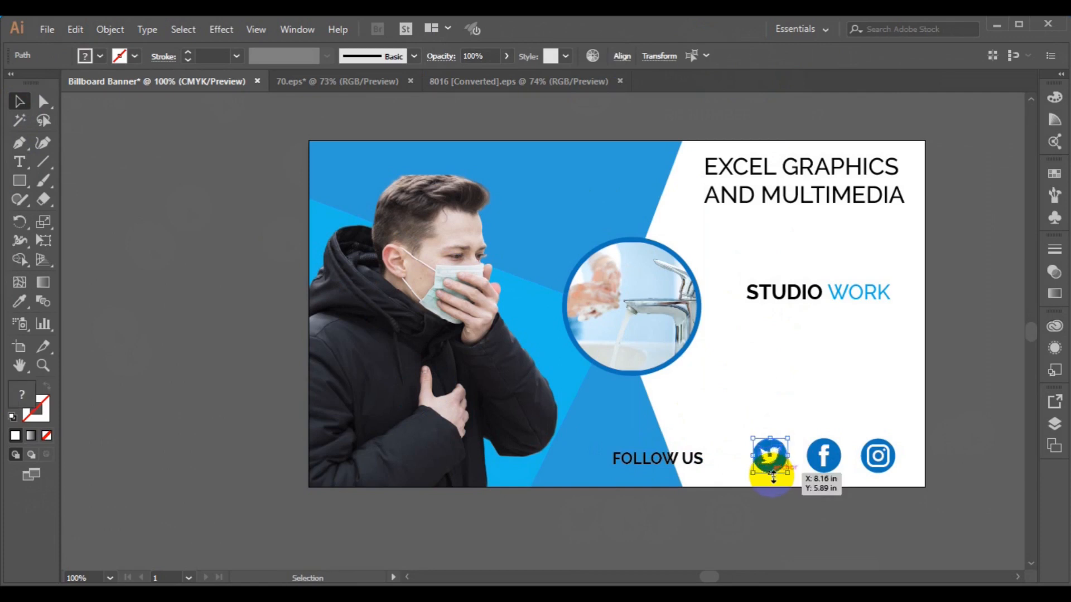
{"action": "key", "text": "ctrl+g"}
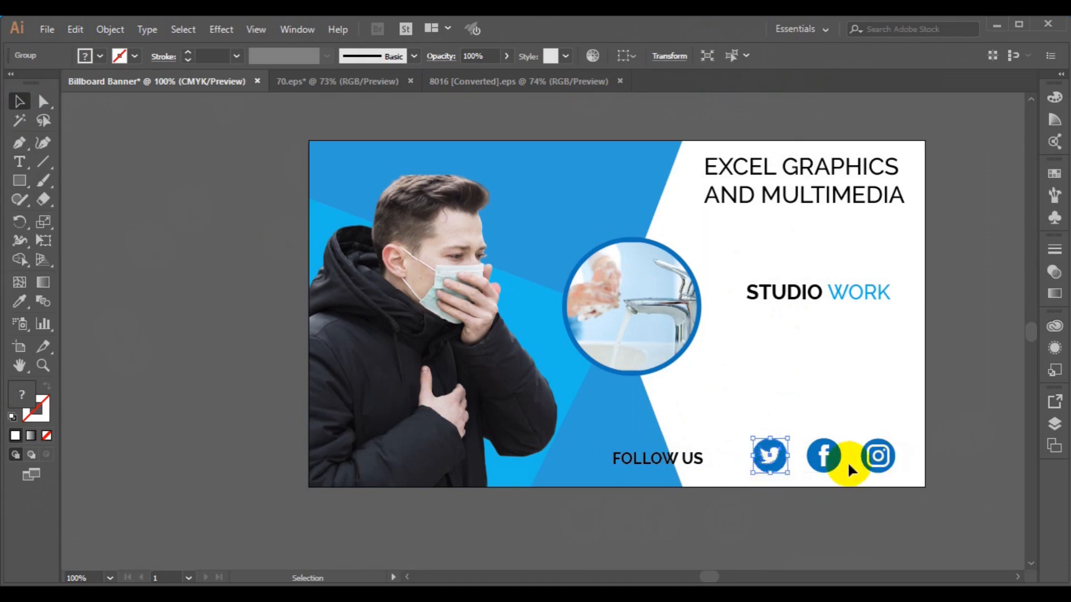
{"action": "left_click", "coordinate": [808, 464], "text": "shift"}
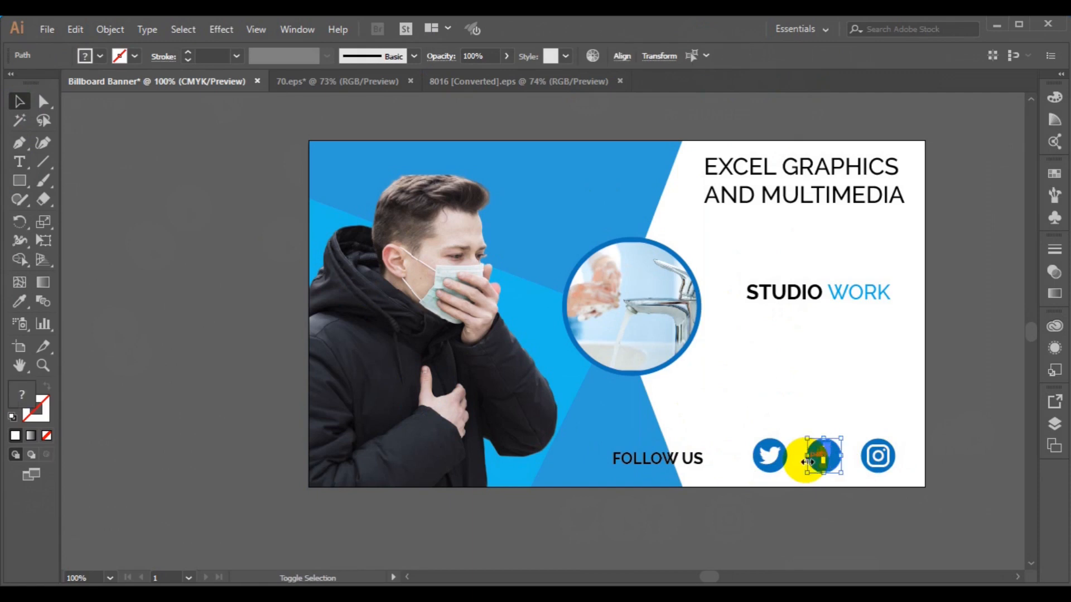
{"action": "left_click", "coordinate": [810, 462]}
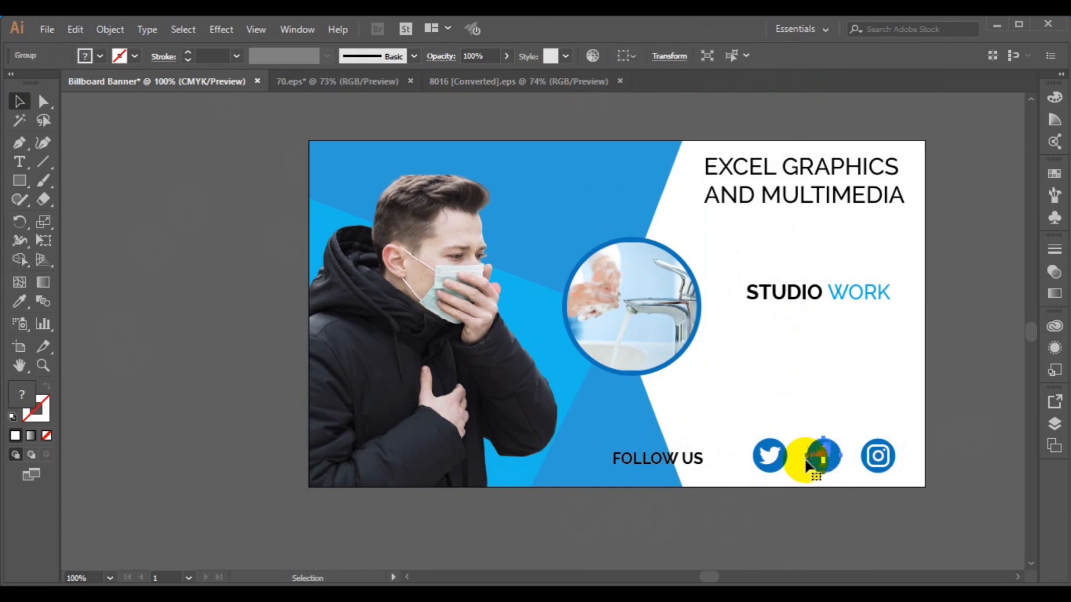
Group the white pieces of the Instagram symbol together, leaving out its blue background circle.
{"action": "left_click", "coordinate": [880, 466]}
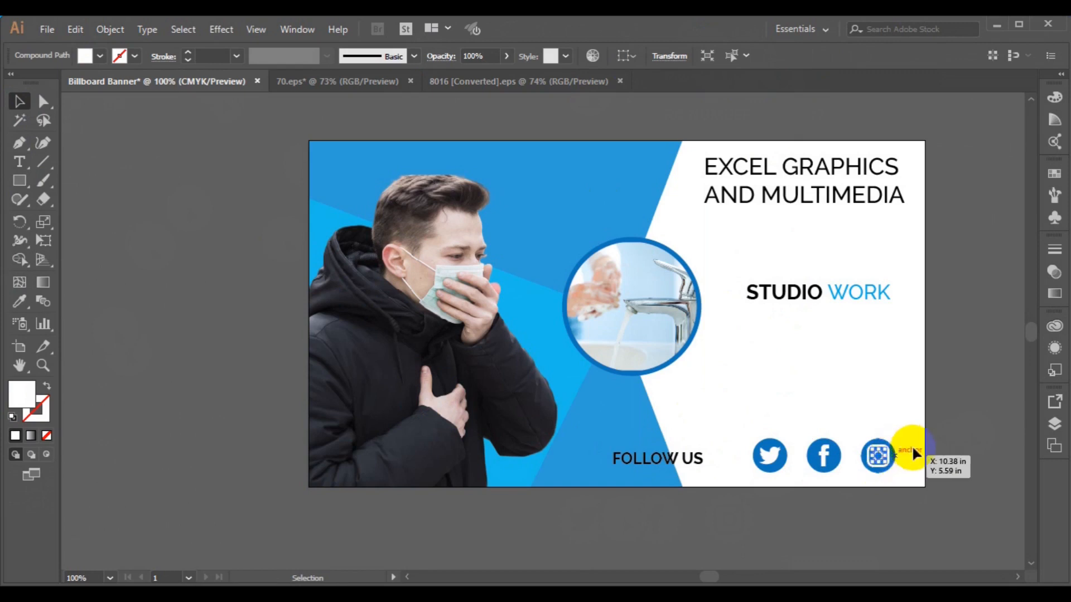
{"action": "key", "text": "ctrl"}
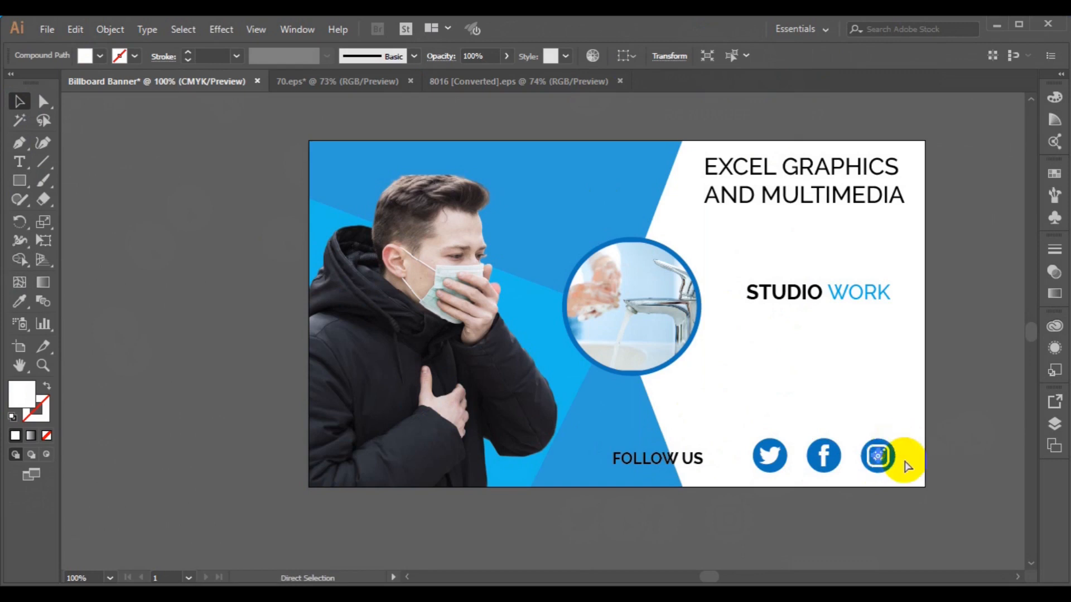
{"action": "key", "text": "ctrl+0"}
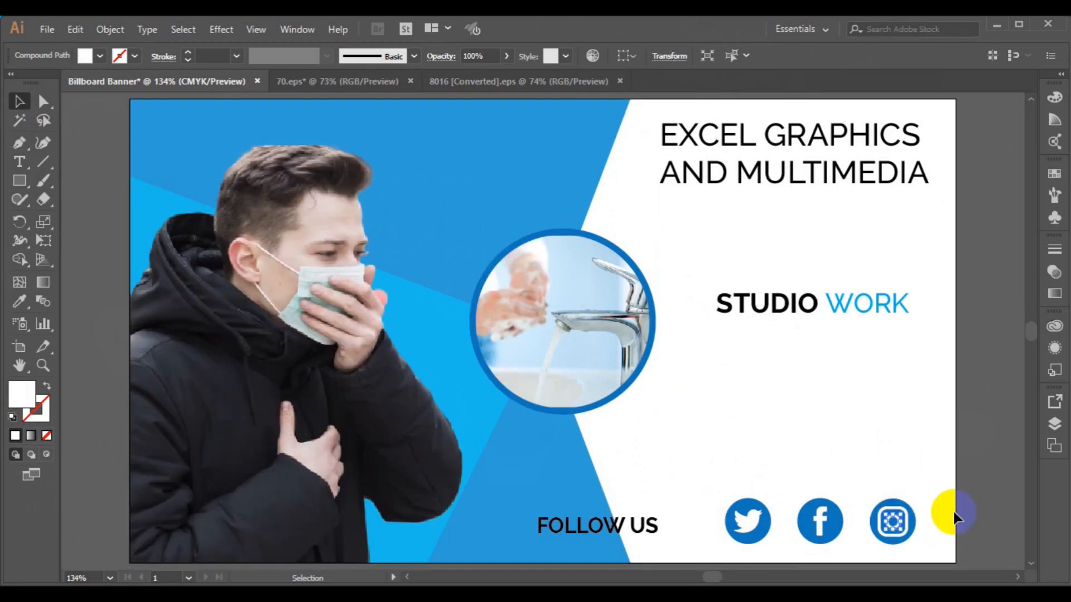
{"action": "left_click", "coordinate": [956, 511]}
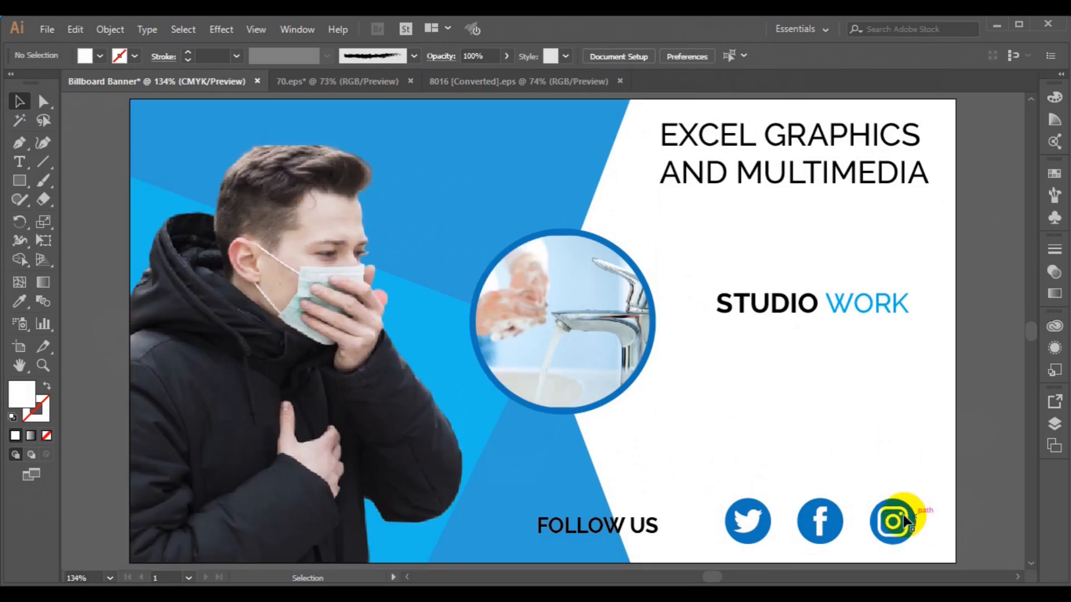
{"action": "left_click", "coordinate": [904, 519]}
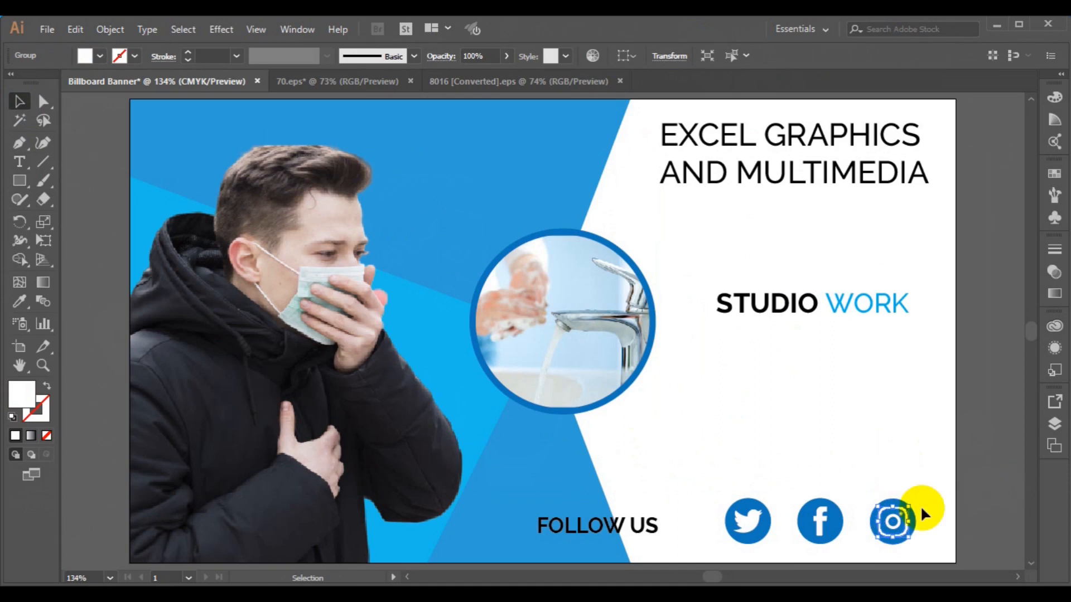
{"action": "left_click", "coordinate": [921, 505]}
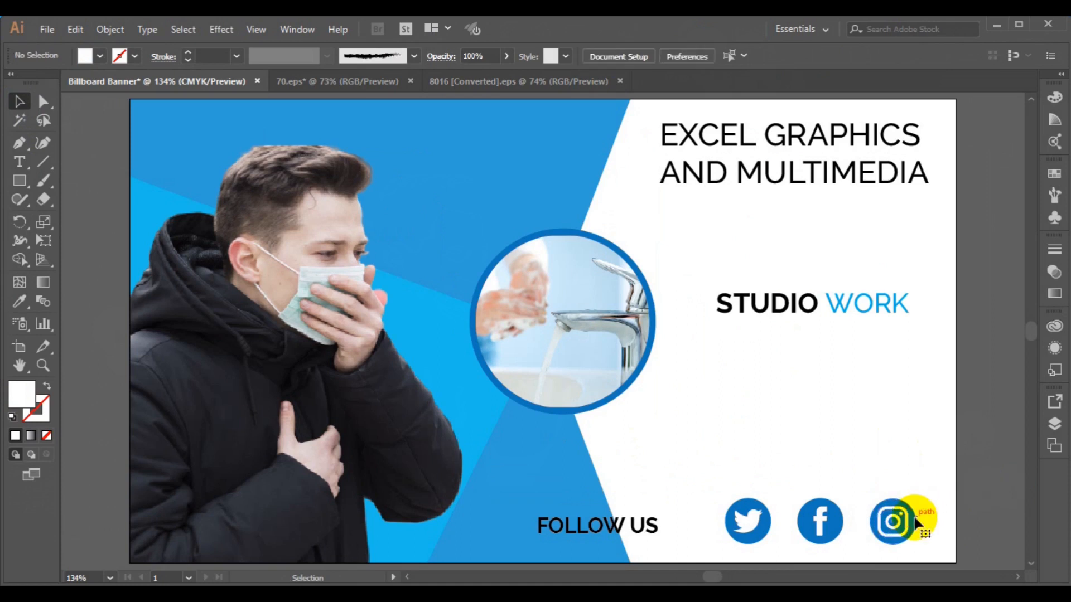
Group the blue Instagram circle with the white Instagram symbol on it.
{"action": "left_click", "coordinate": [916, 522]}
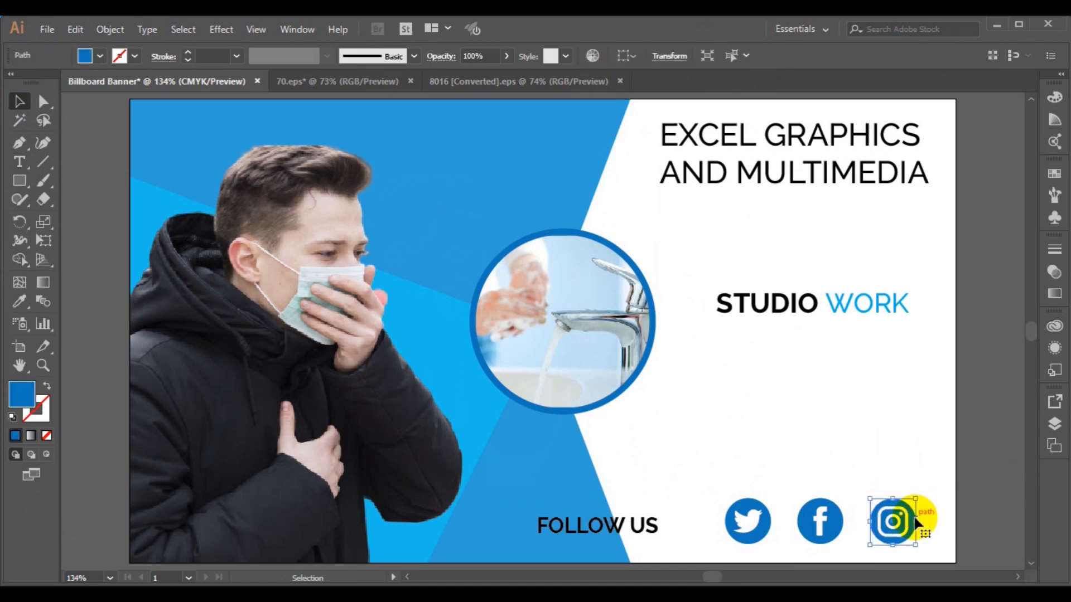
{"action": "left_click", "coordinate": [883, 537], "text": "shift"}
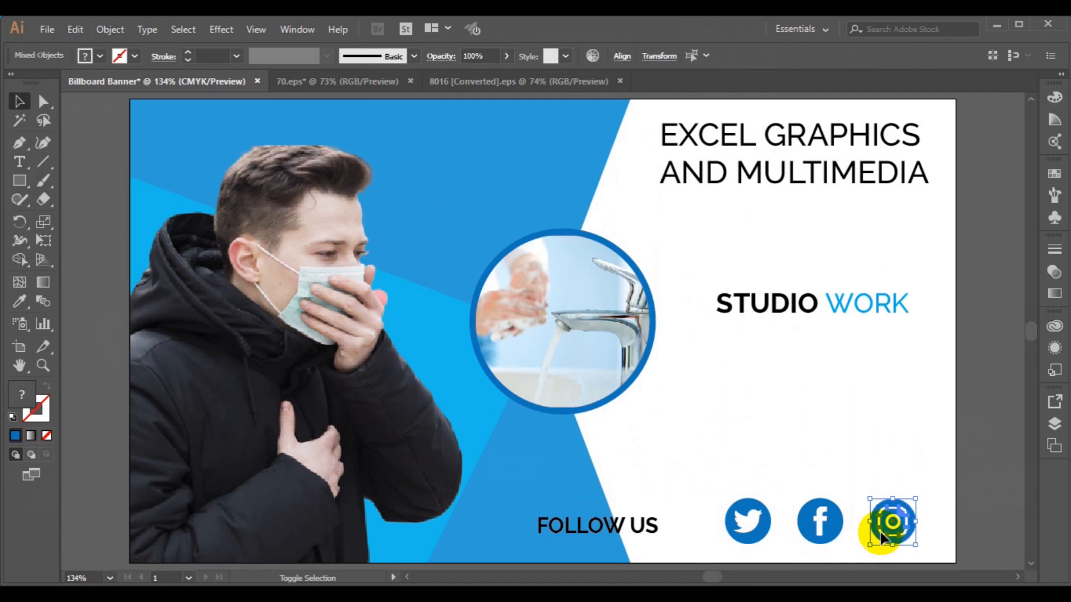
{"action": "key", "text": "ctrl+g"}
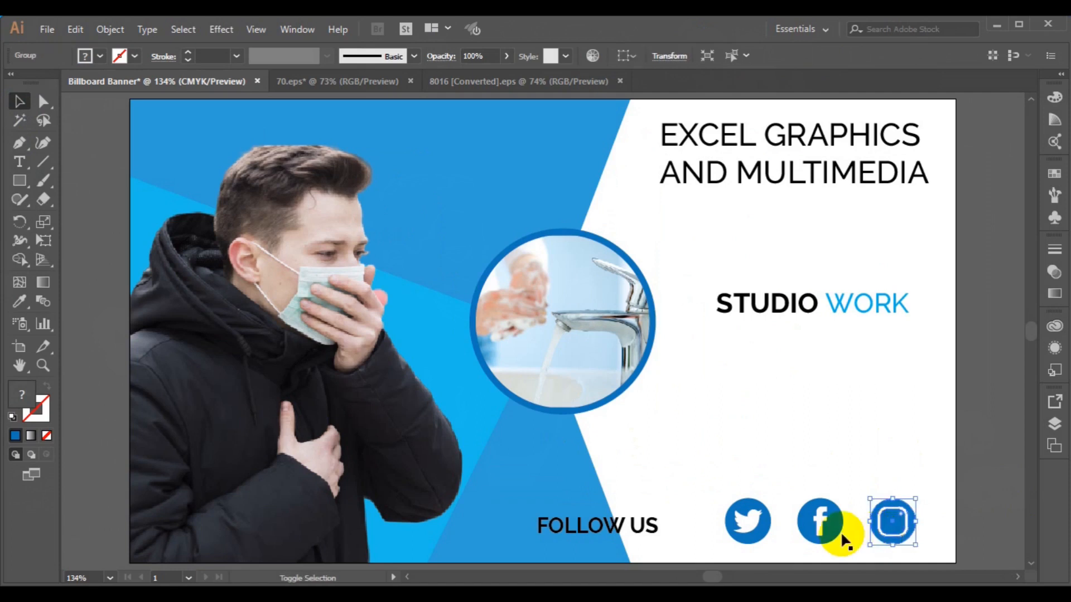
Add the Facebook and Twitter icon groups to the selection together with the Instagram icon.
{"action": "left_click", "coordinate": [827, 533], "text": "shift"}
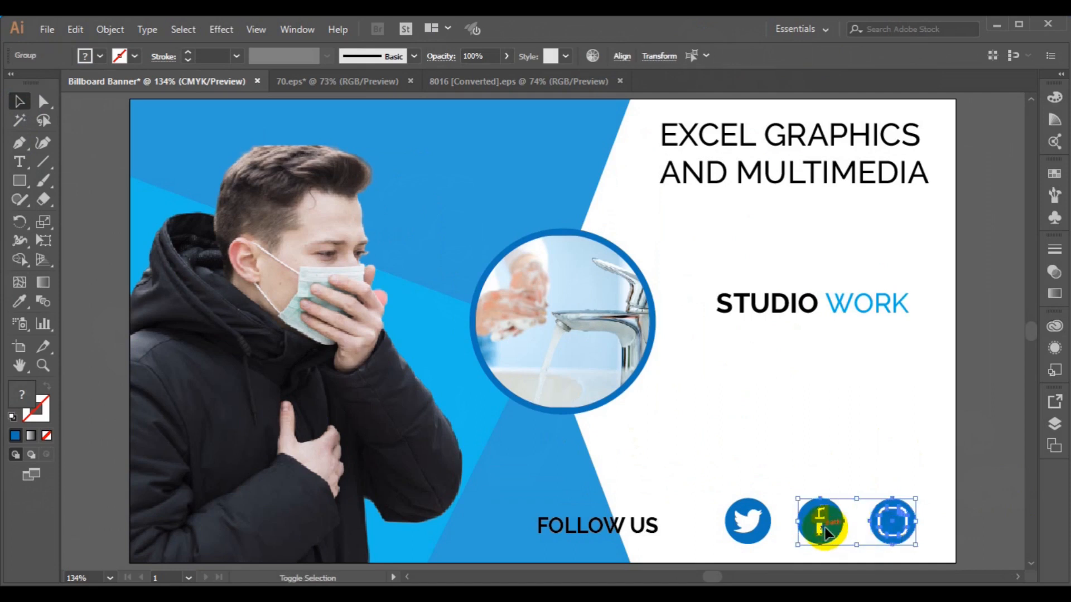
{"action": "left_click", "coordinate": [750, 536], "text": "shift"}
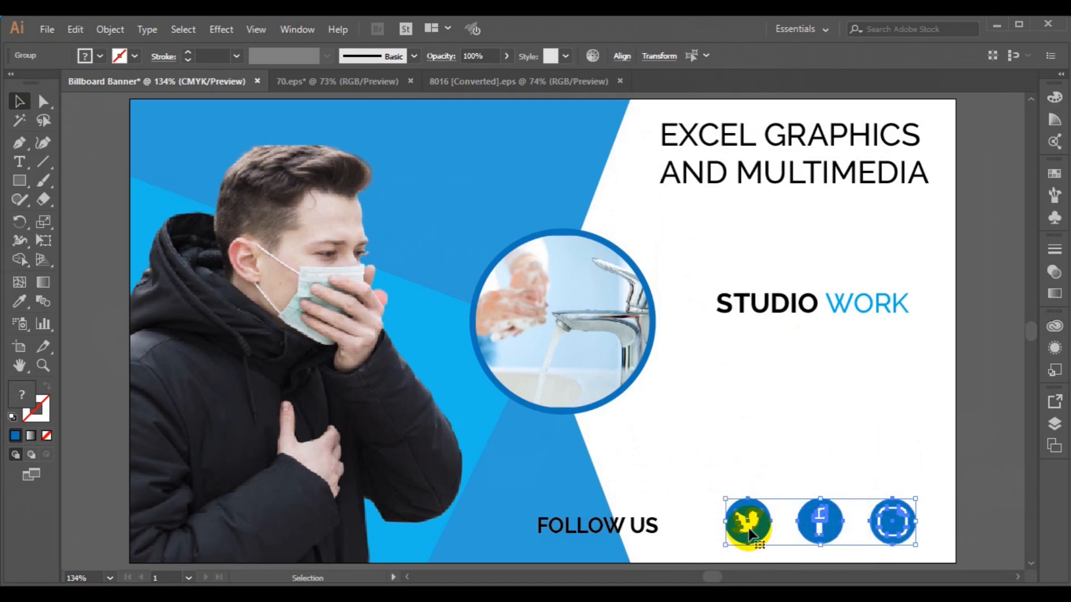